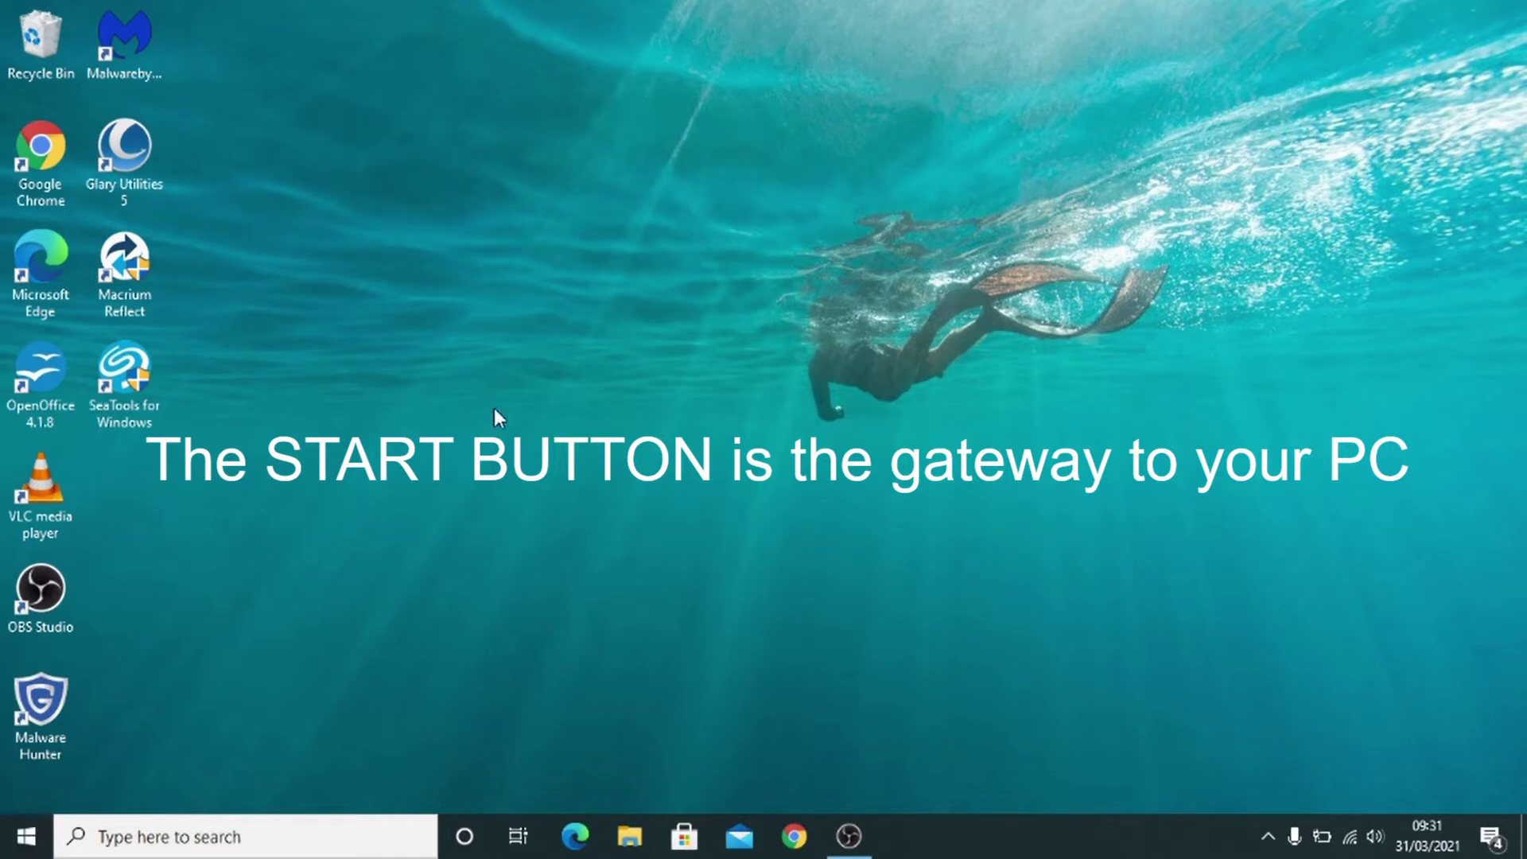
Step: Open the Windows Start menu and close it again twice, returning to the empty desktop each time
left_click(24, 848)
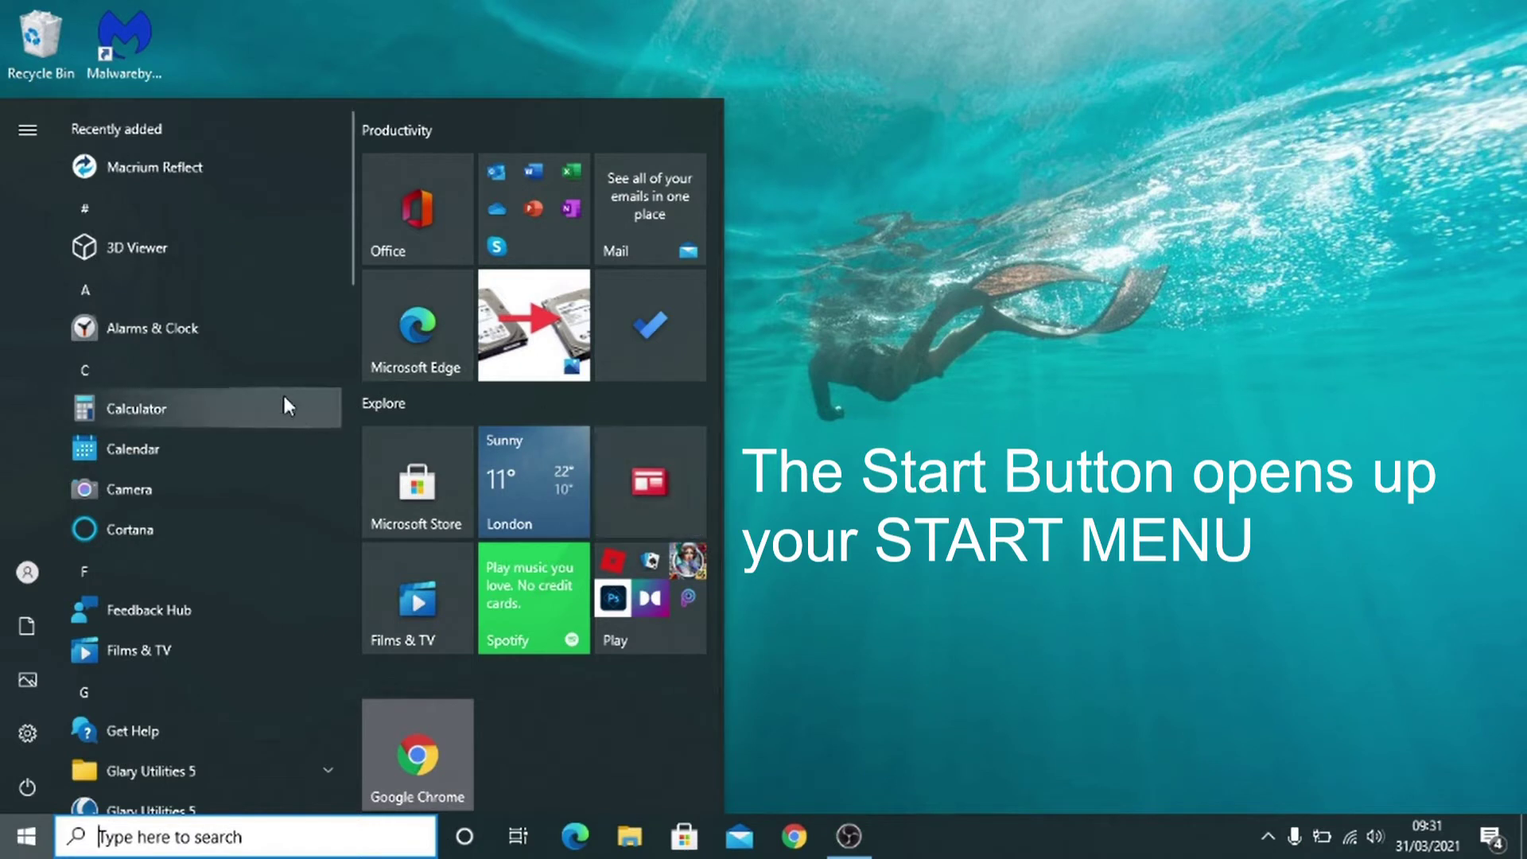
left_click(24, 848)
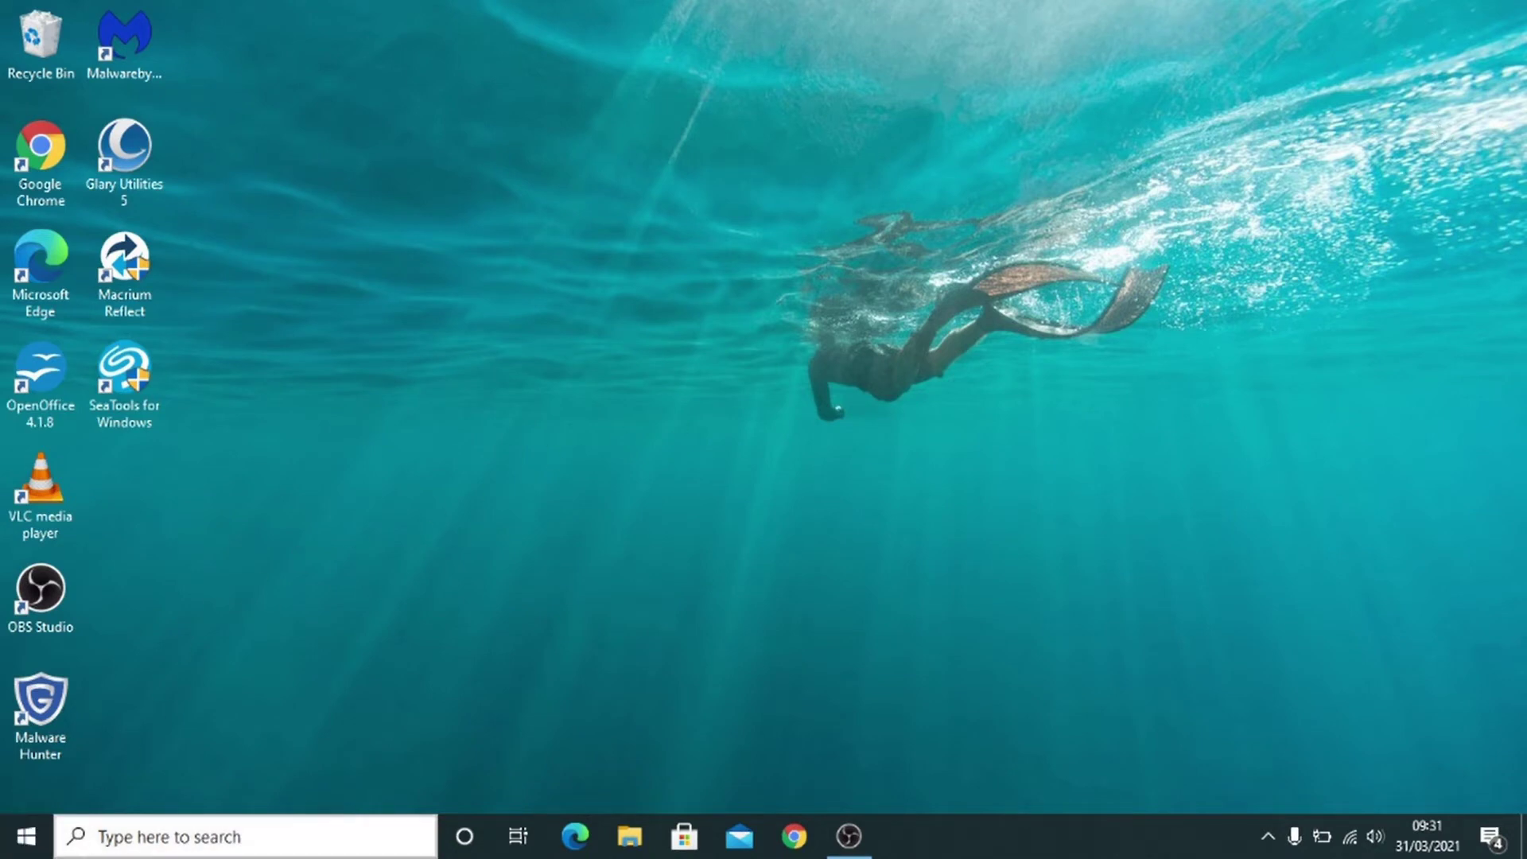
left_click(30, 850)
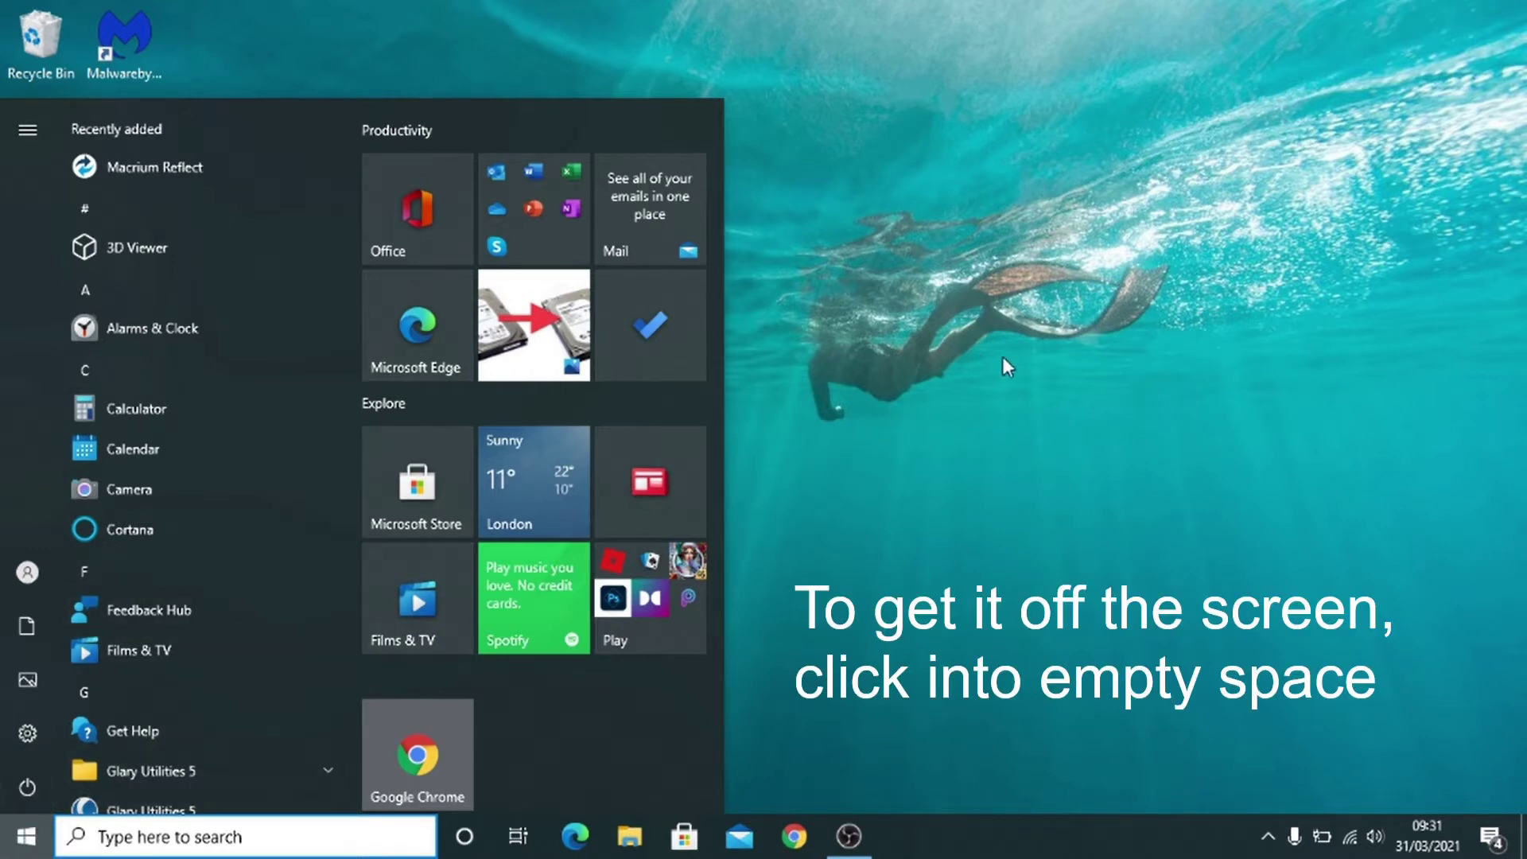
left_click(1120, 490)
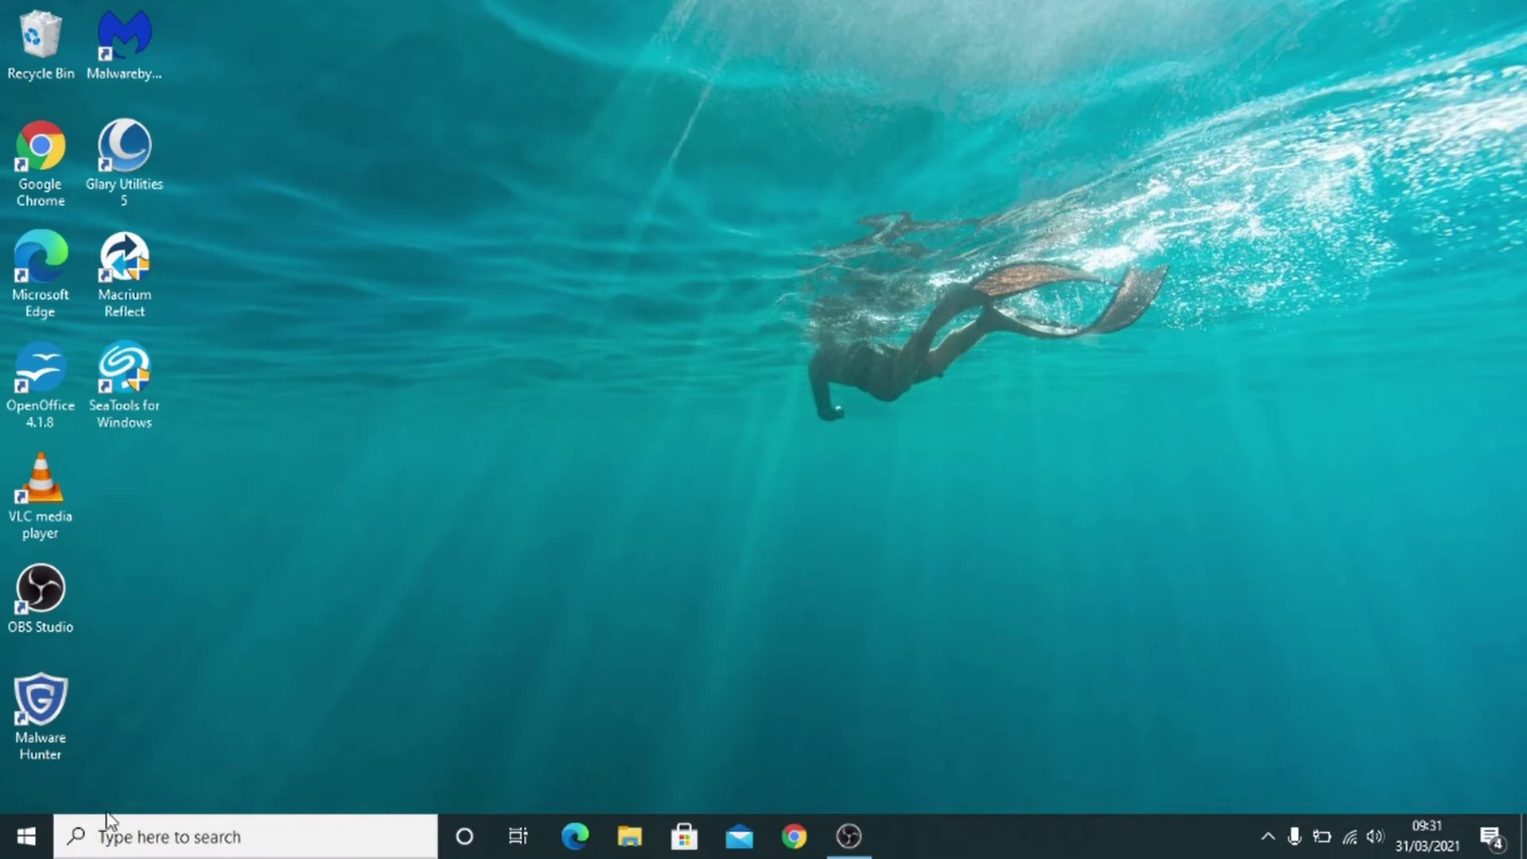
Step: Open the Start menu and view its power options, including Sleep, Shut down and Restart, without choosing any
left_click(26, 835)
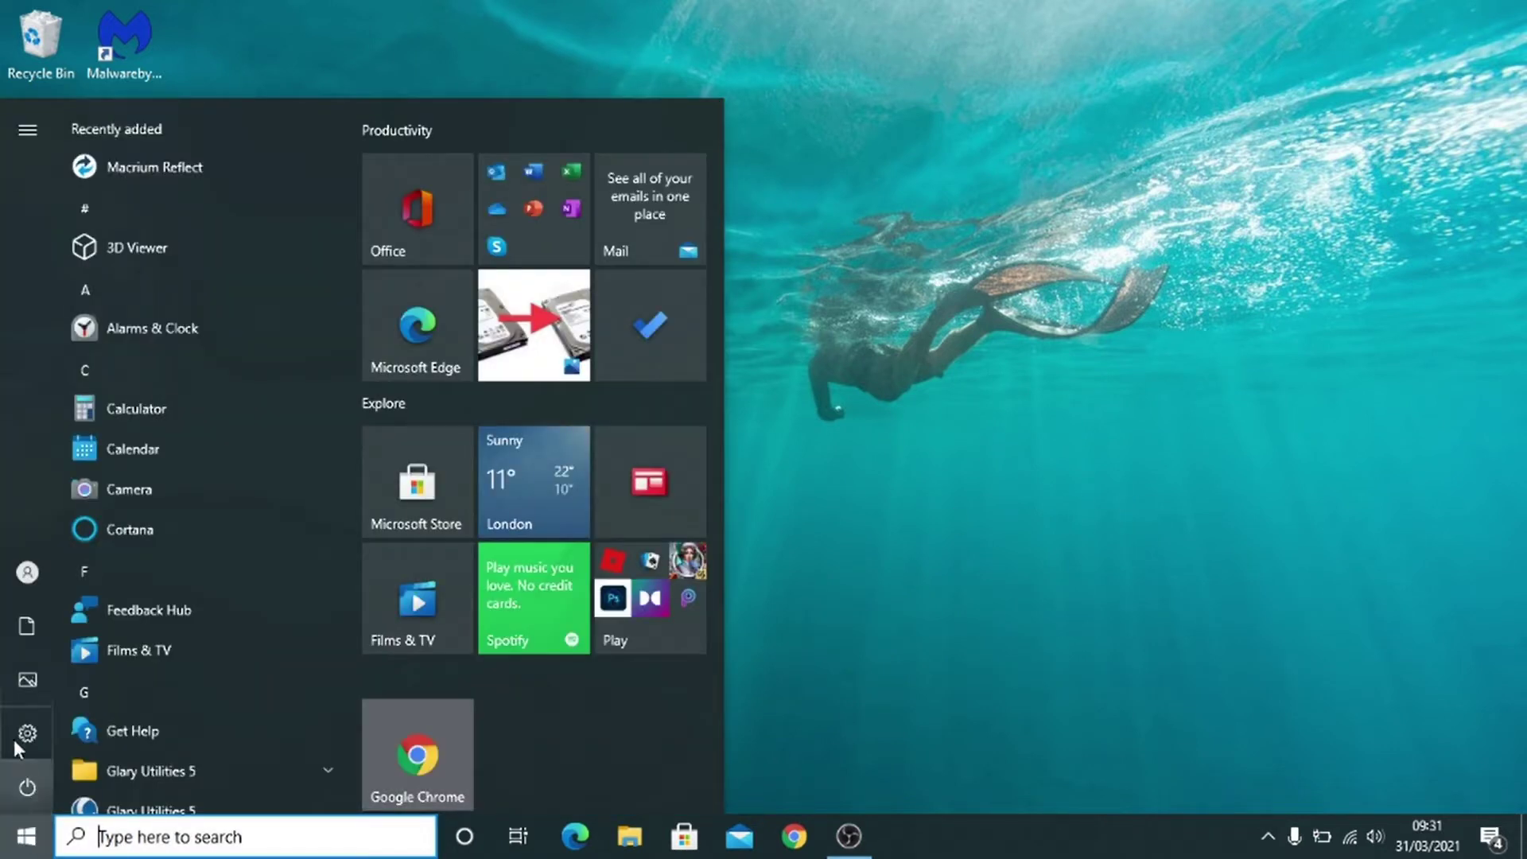
mouse_move(50, 642)
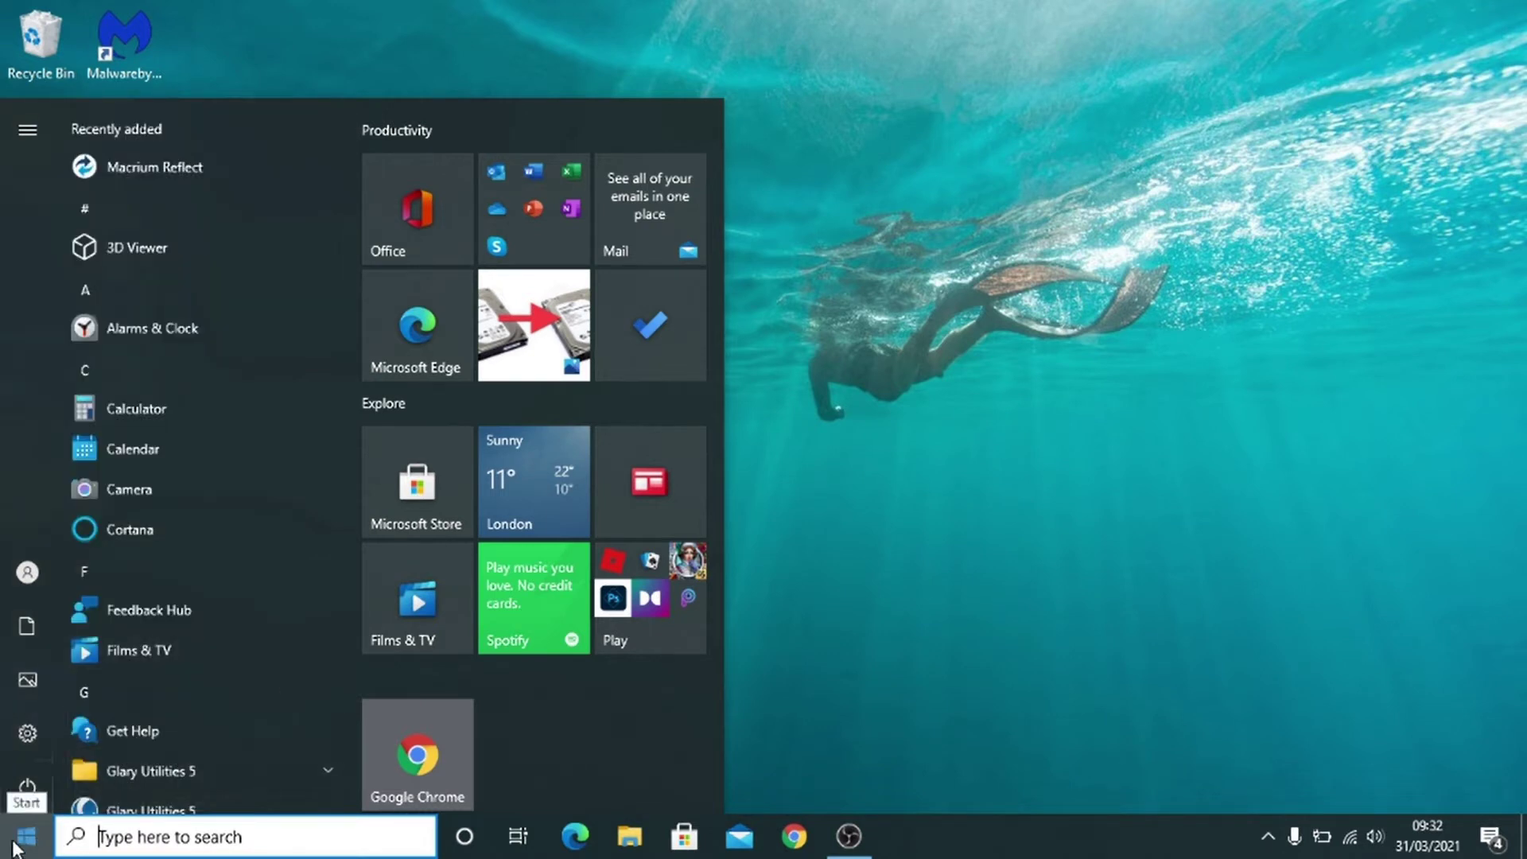
left_click(45, 787)
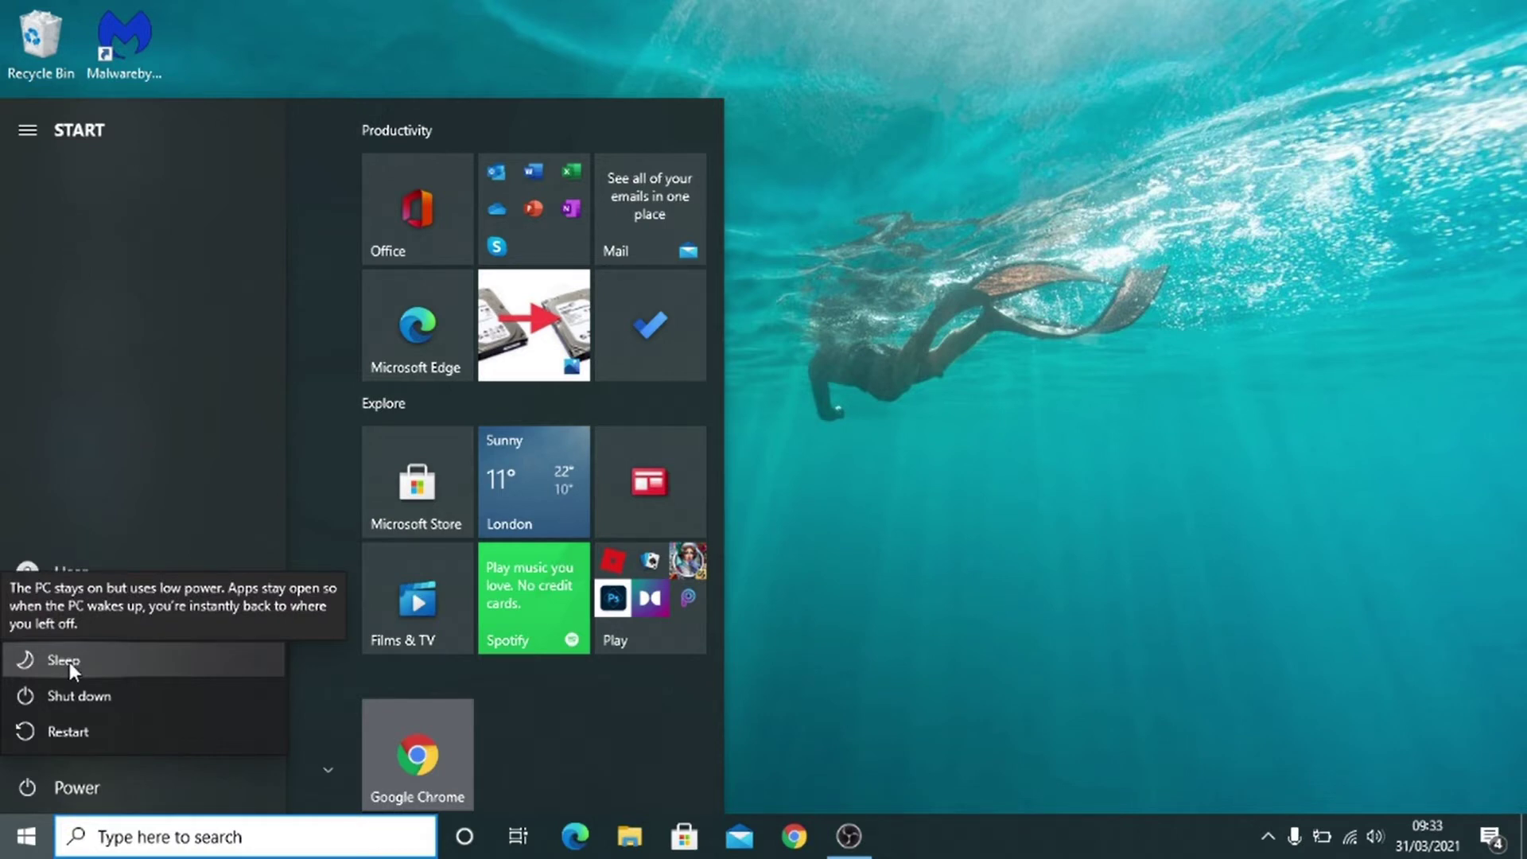
key("Escape")
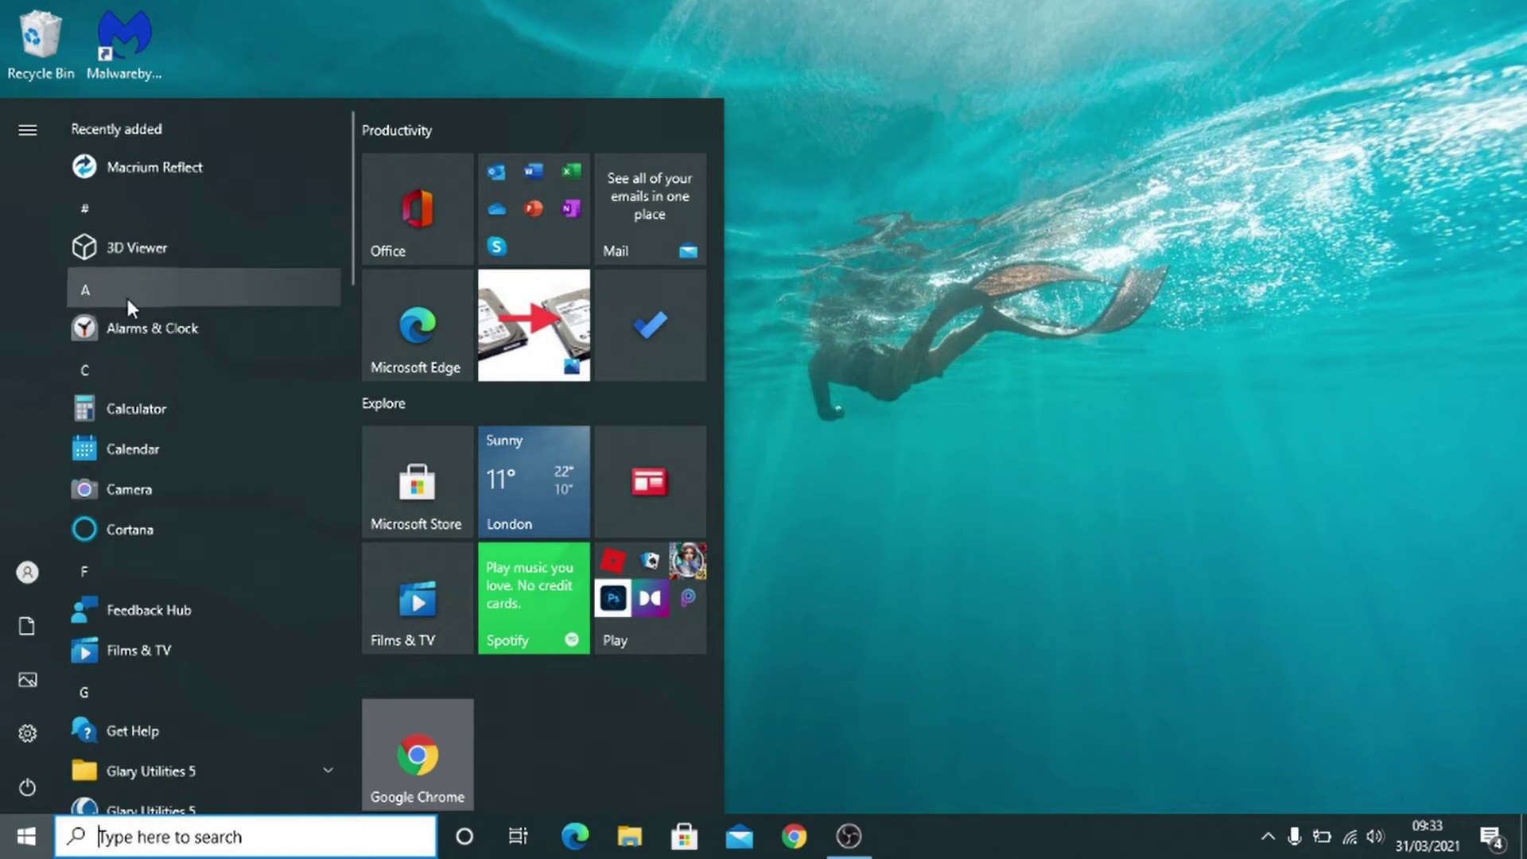
Step: Browse the alphabetical list of installed apps and the tiles in the Start menu, and close it
scroll(127, 299, "down", 5)
scroll(129, 309, "up", 5)
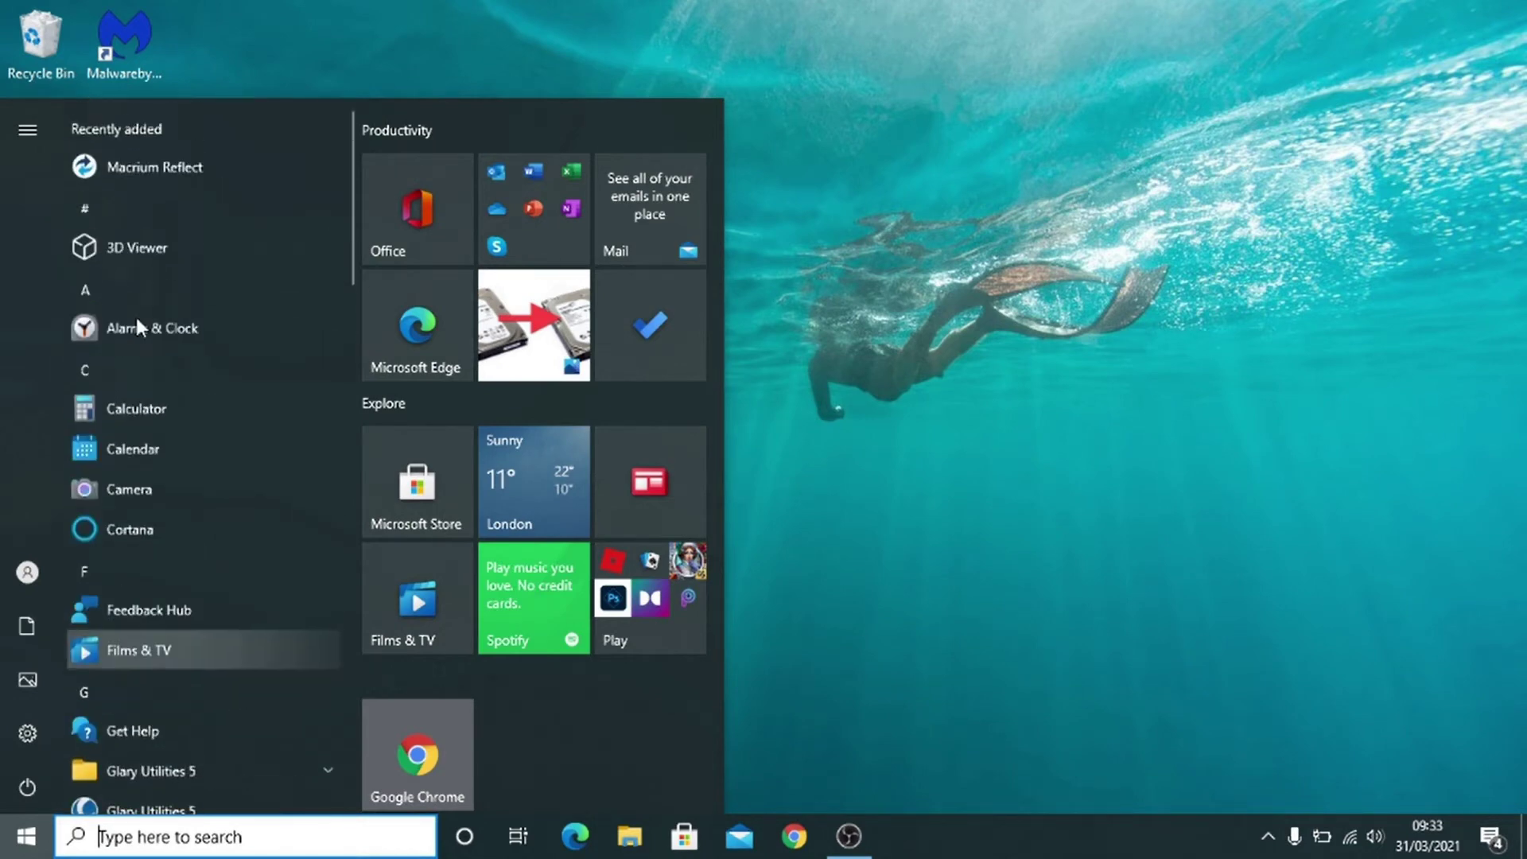
scroll(135, 318, "down", 4)
scroll(196, 193, "up", 4)
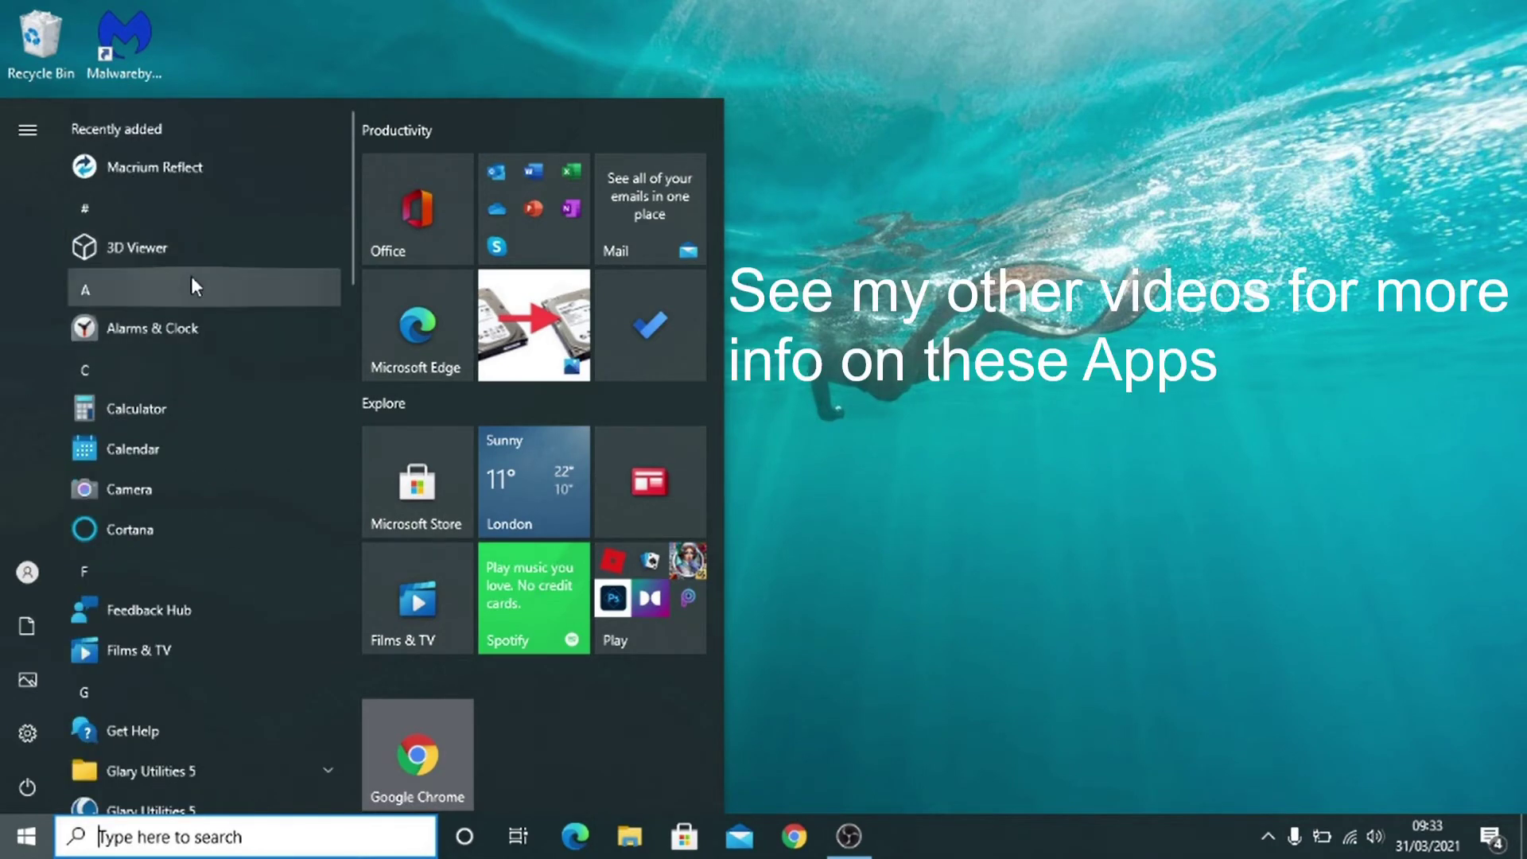
scroll(189, 280, "down", 4)
scroll(223, 464, "up", 4)
scroll(210, 420, "down", 4)
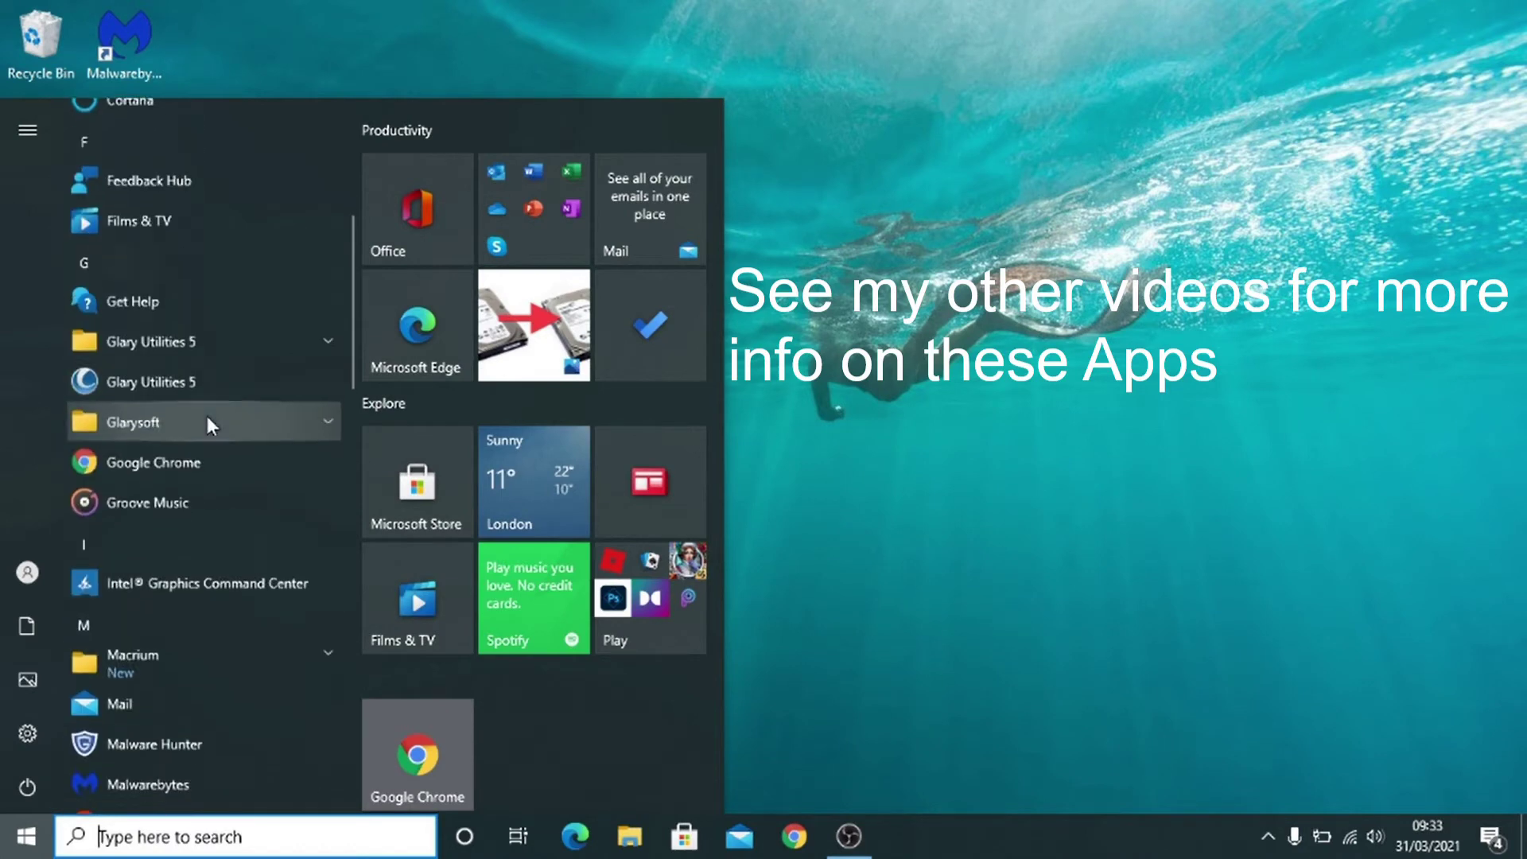
scroll(207, 417, "down", 6)
scroll(207, 416, "up", 10)
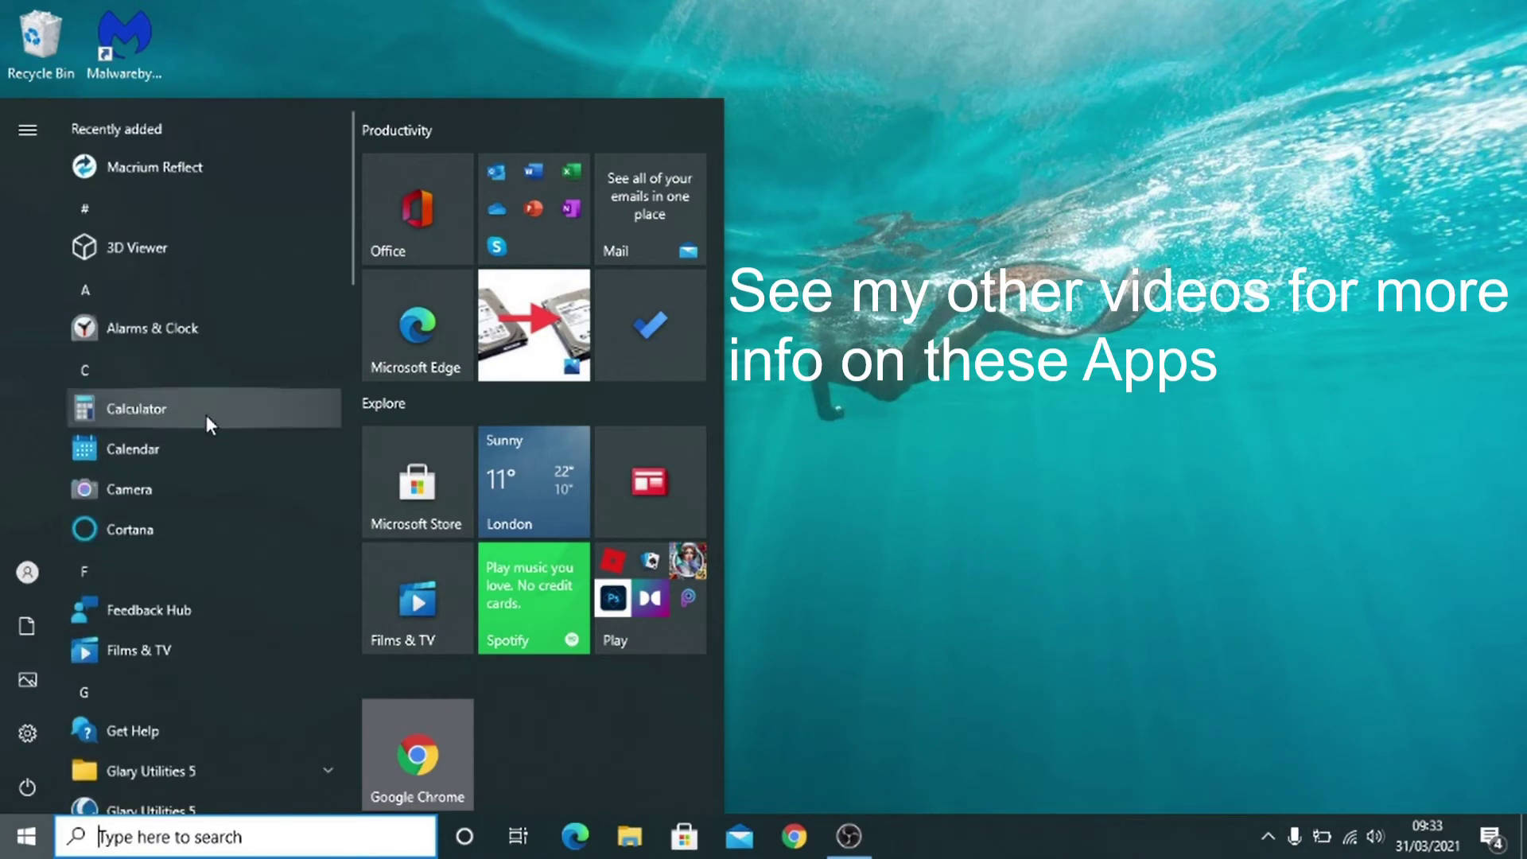
scroll(166, 239, "down", 12)
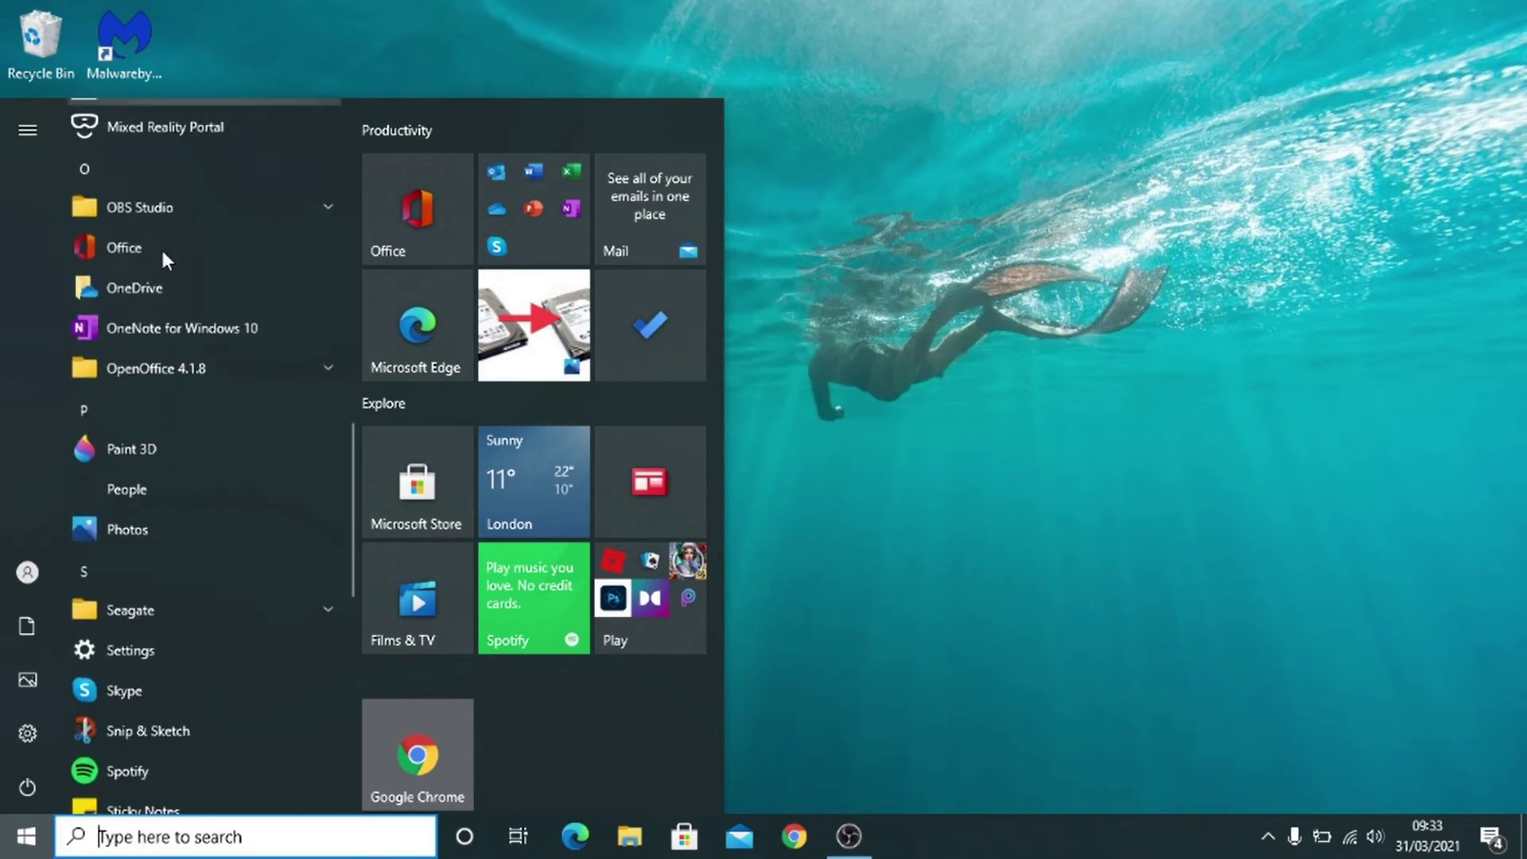
scroll(161, 247, "up", 6)
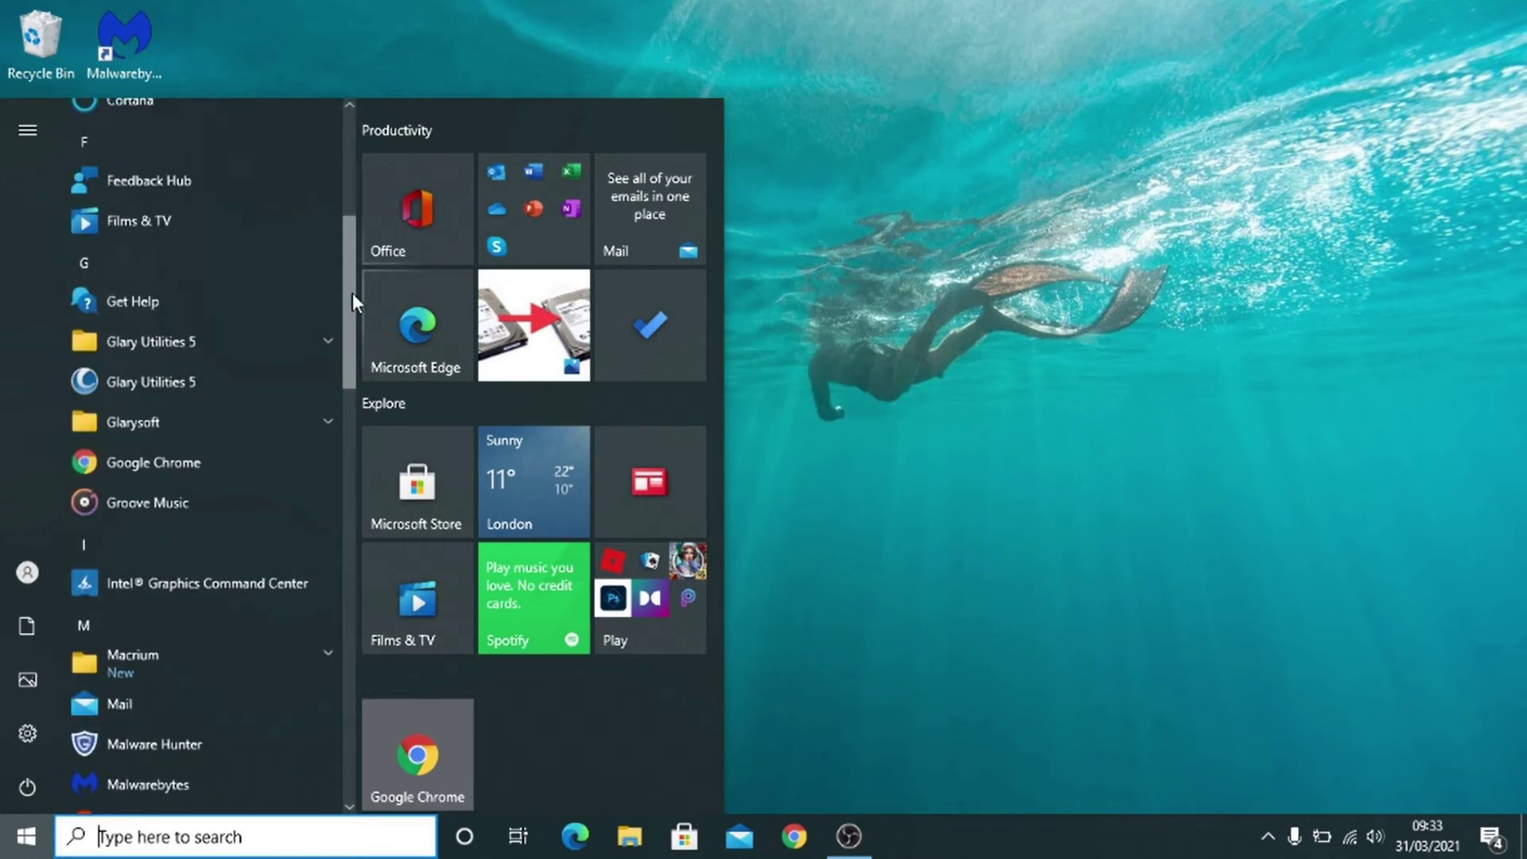
left_click_drag(352, 293, 344, 509)
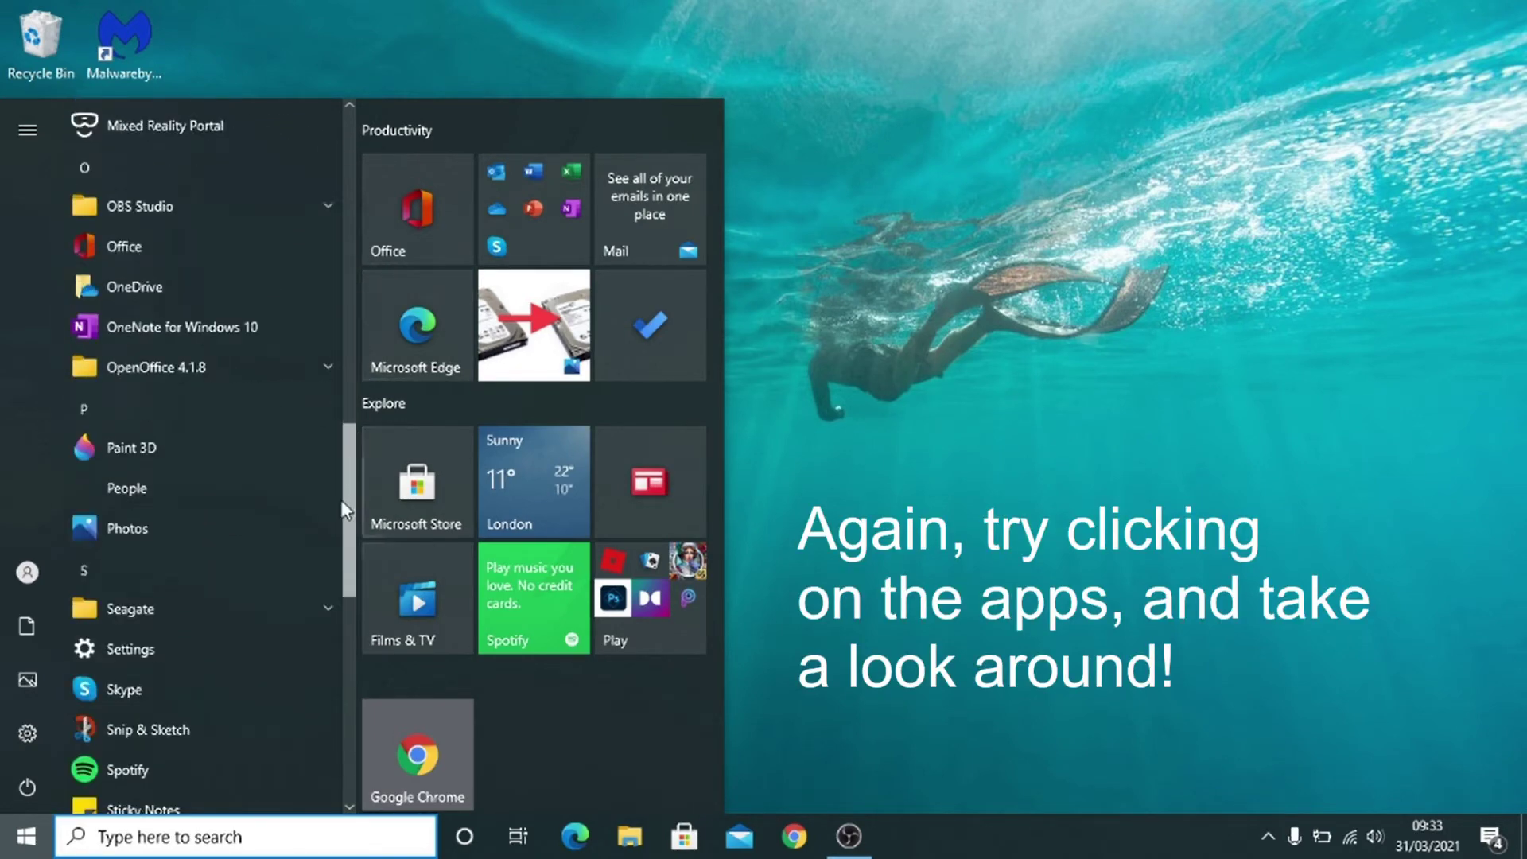
scroll(227, 478, "up", 15)
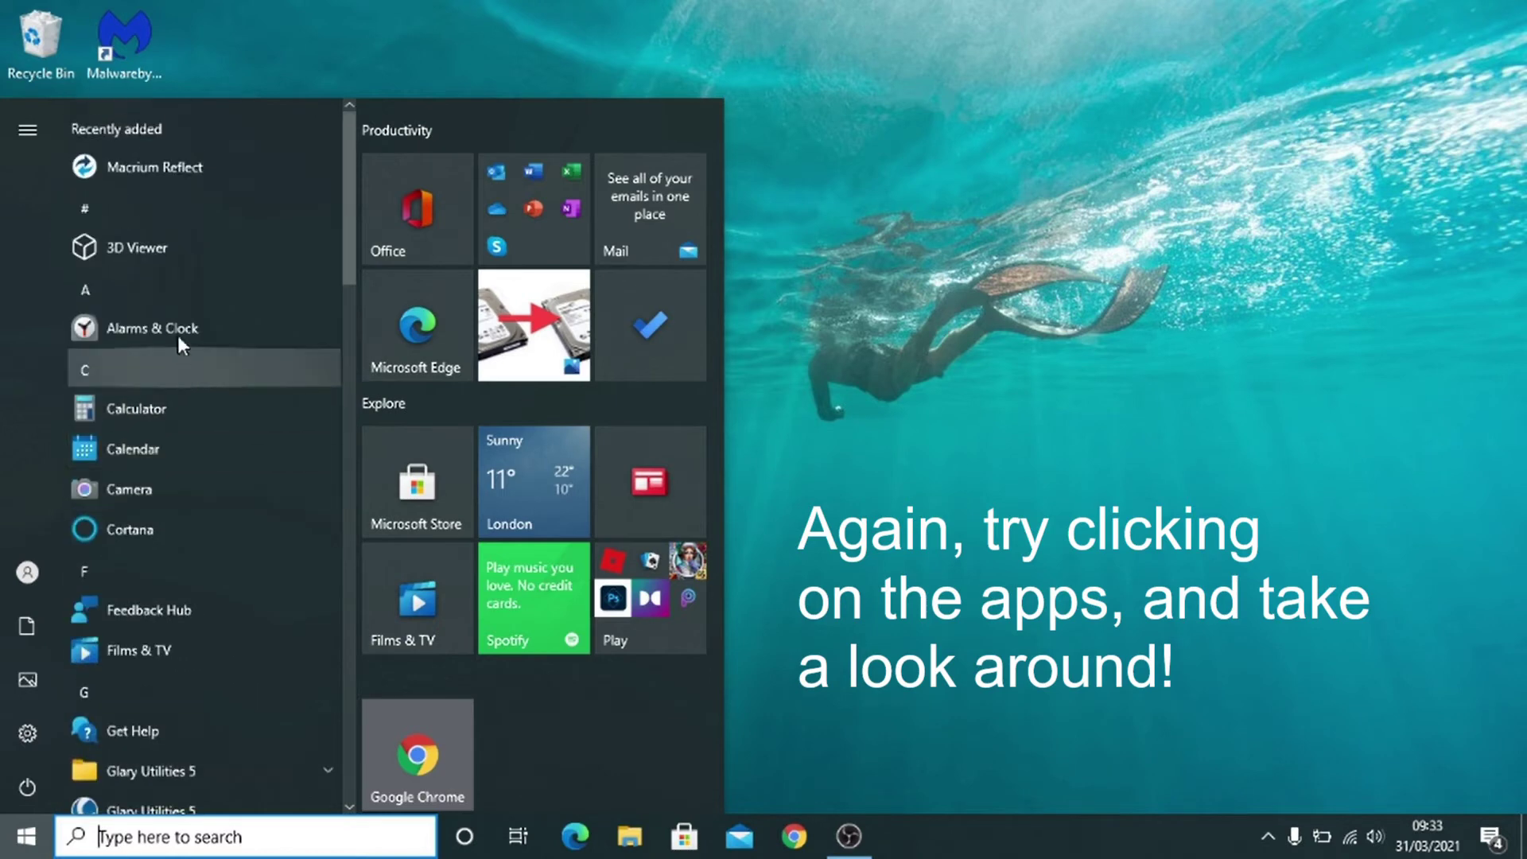
scroll(164, 403, "down", 3)
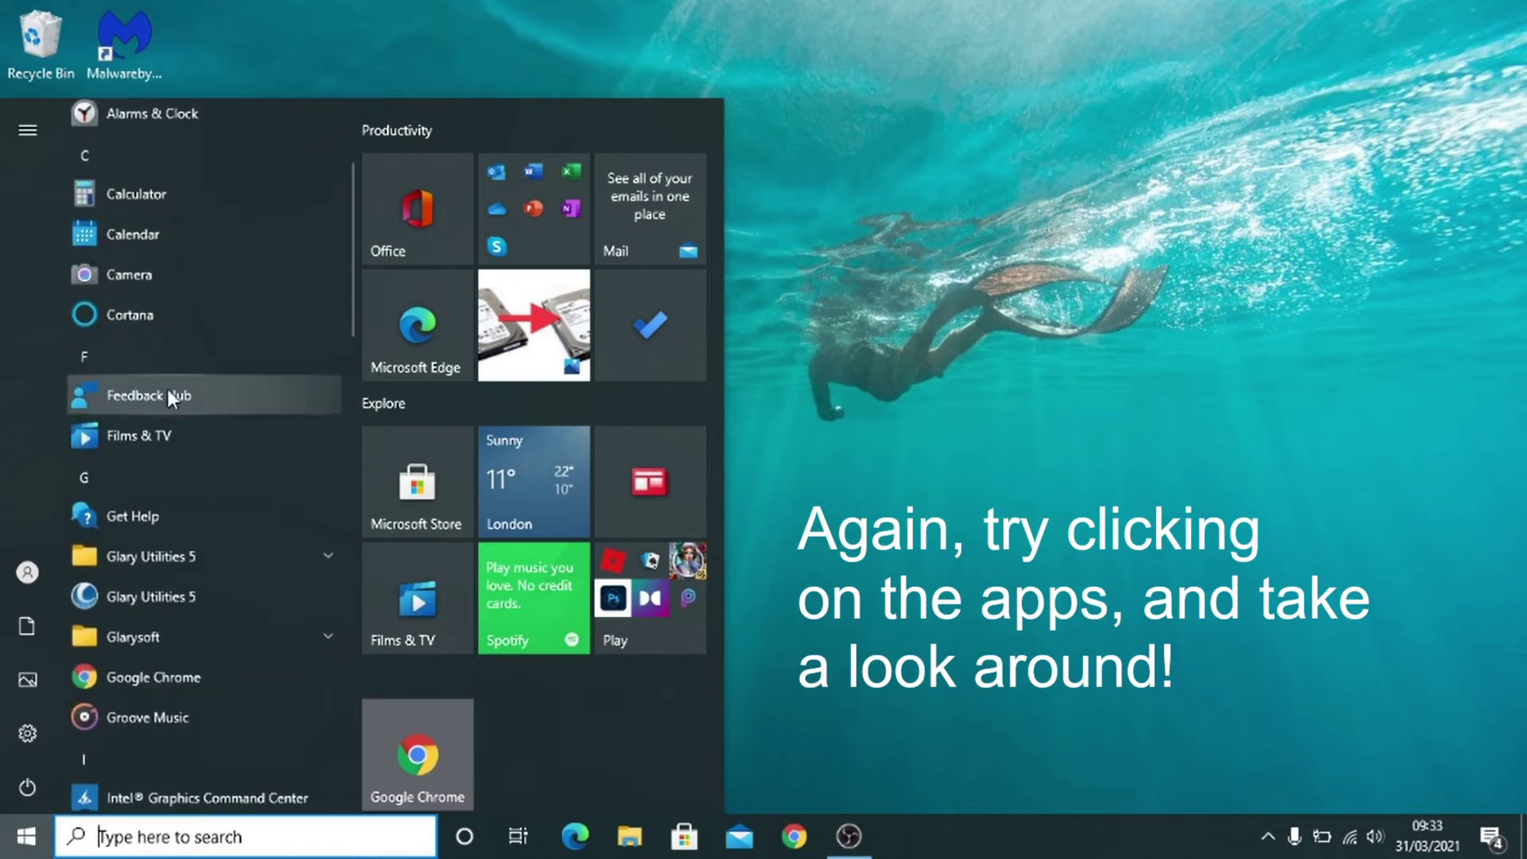
scroll(194, 408, "down", 10)
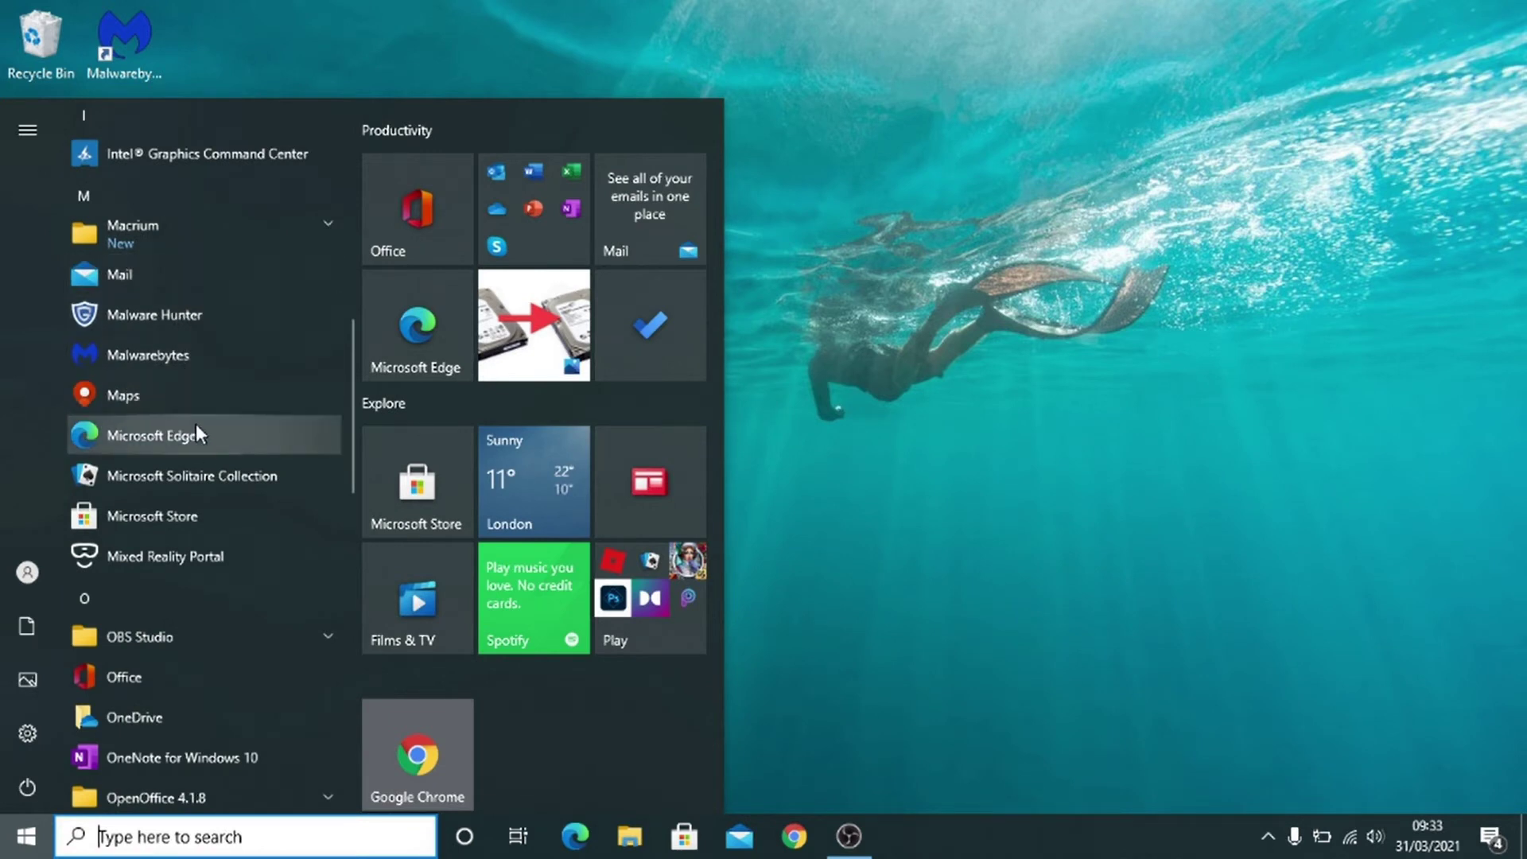
scroll(196, 423, "down", 4)
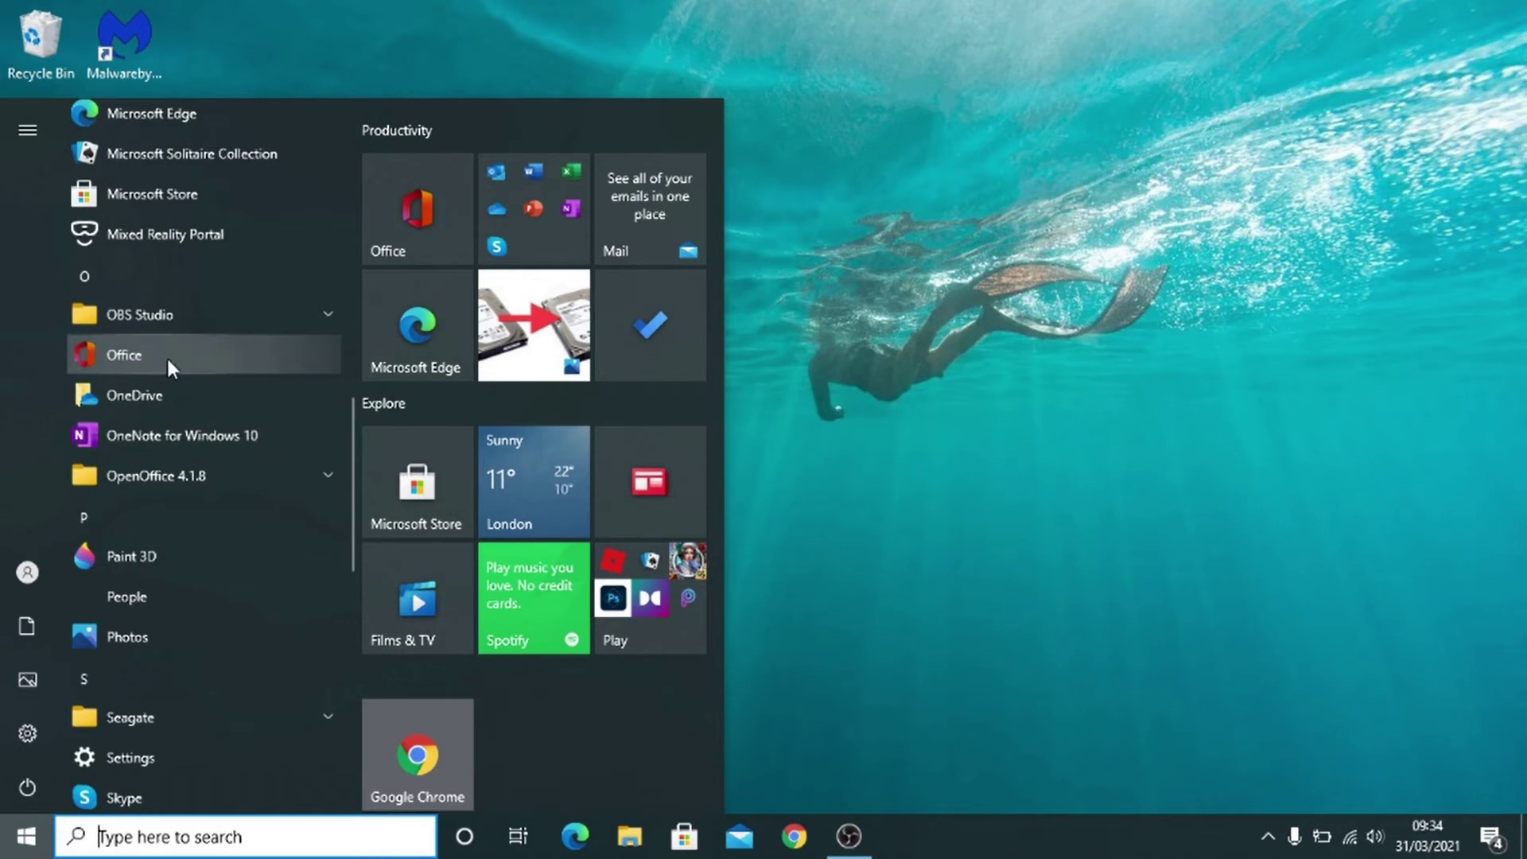
scroll(179, 469, "up", 10)
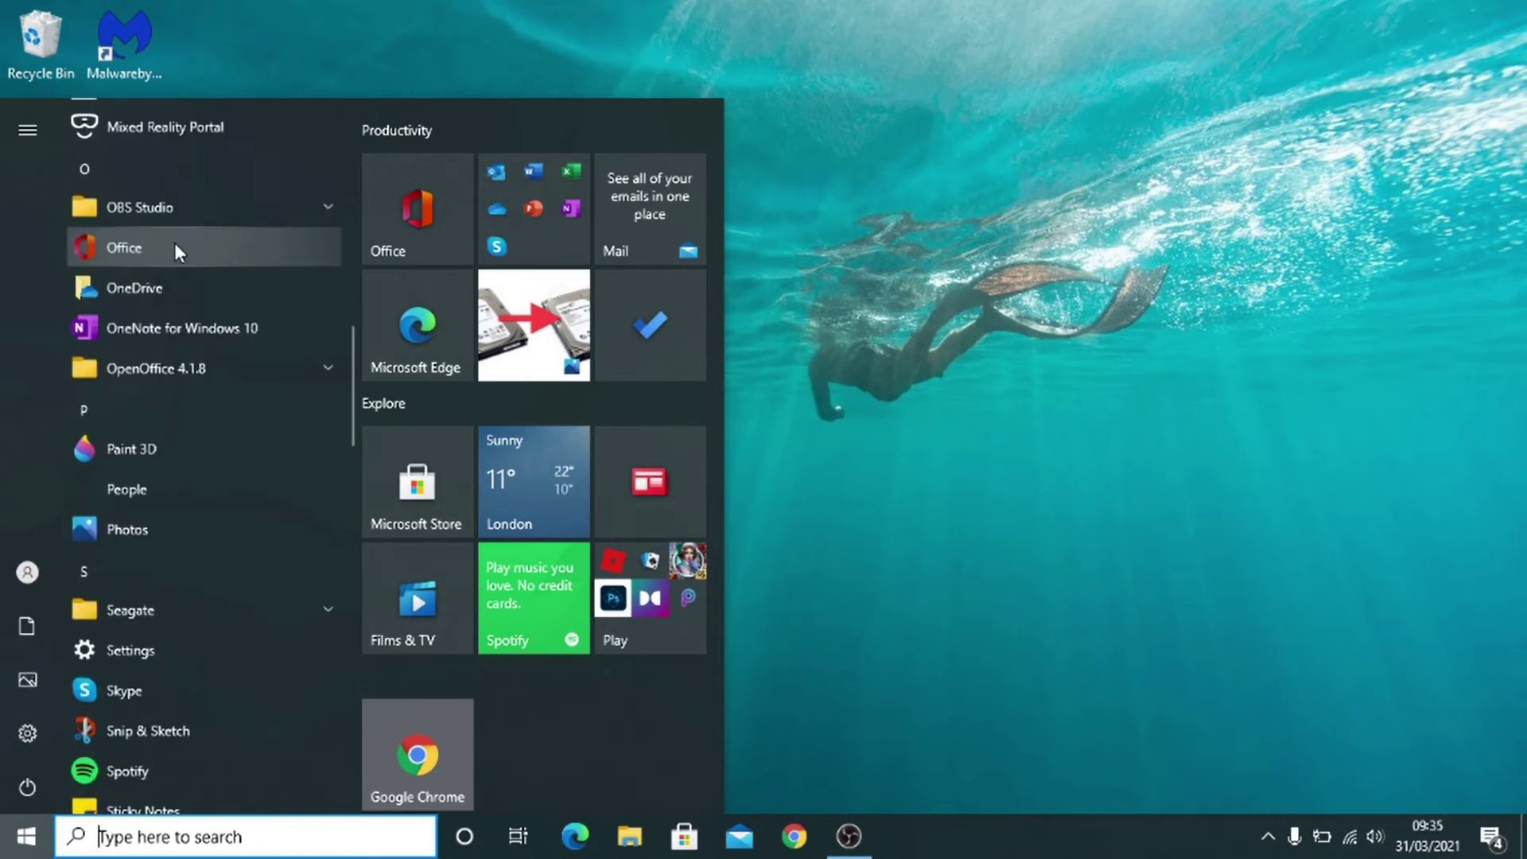
scroll(175, 243, "down", 3)
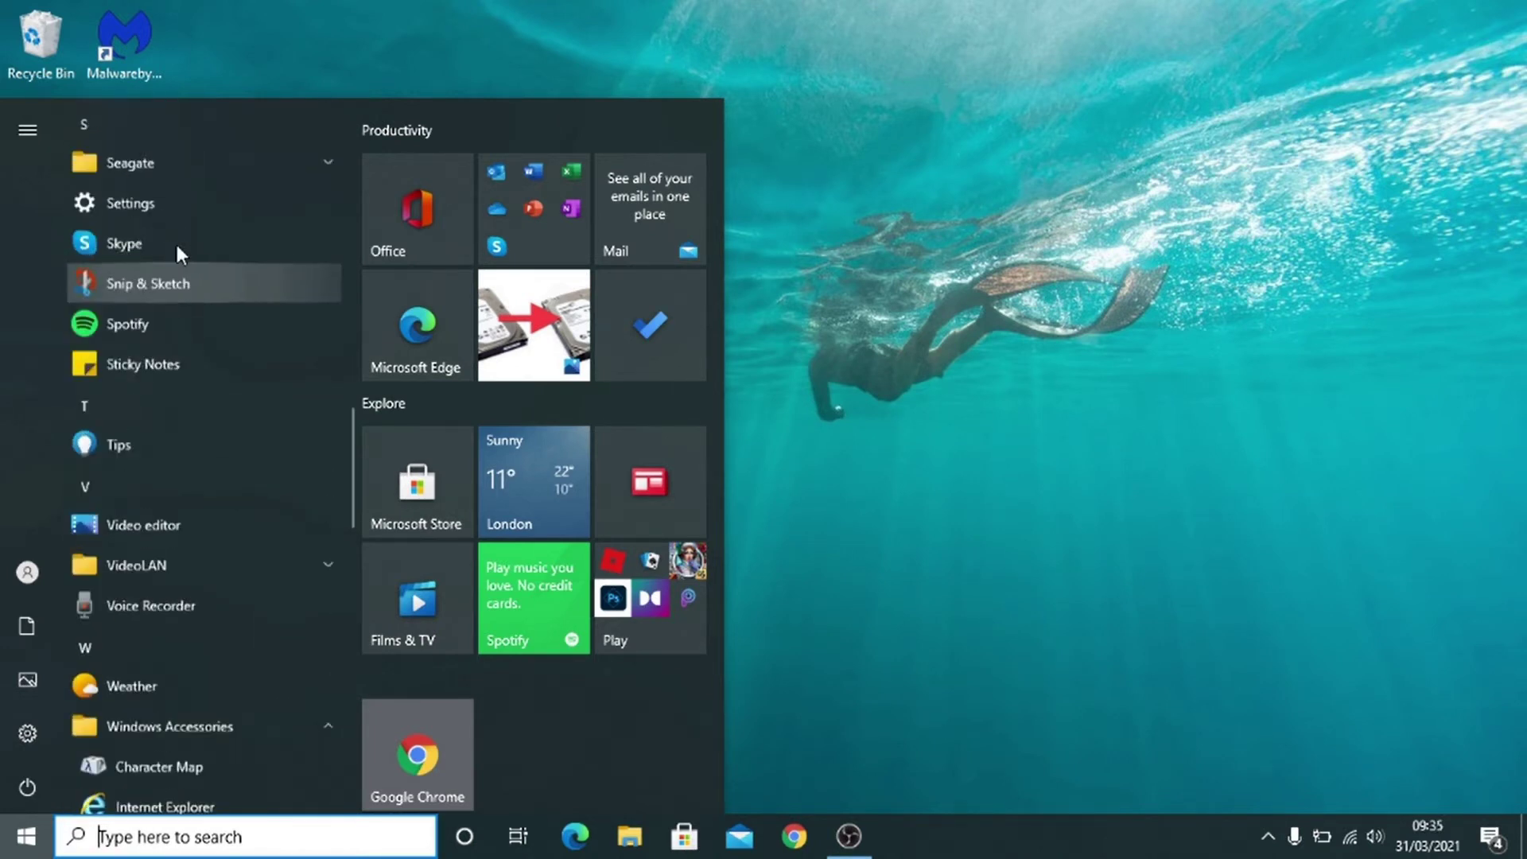
scroll(175, 242, "up", 5)
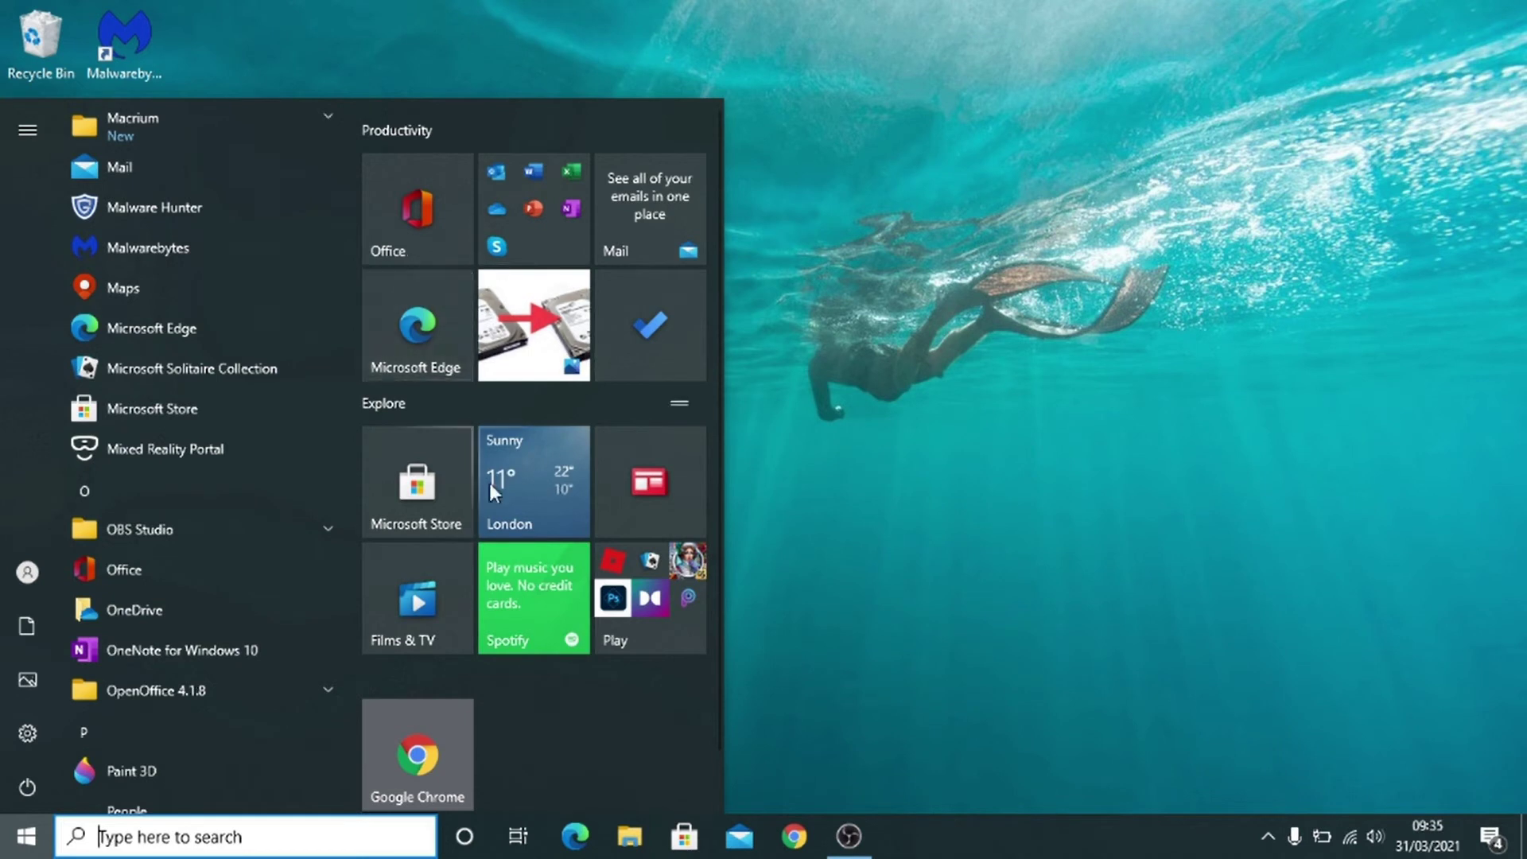
left_click(778, 431)
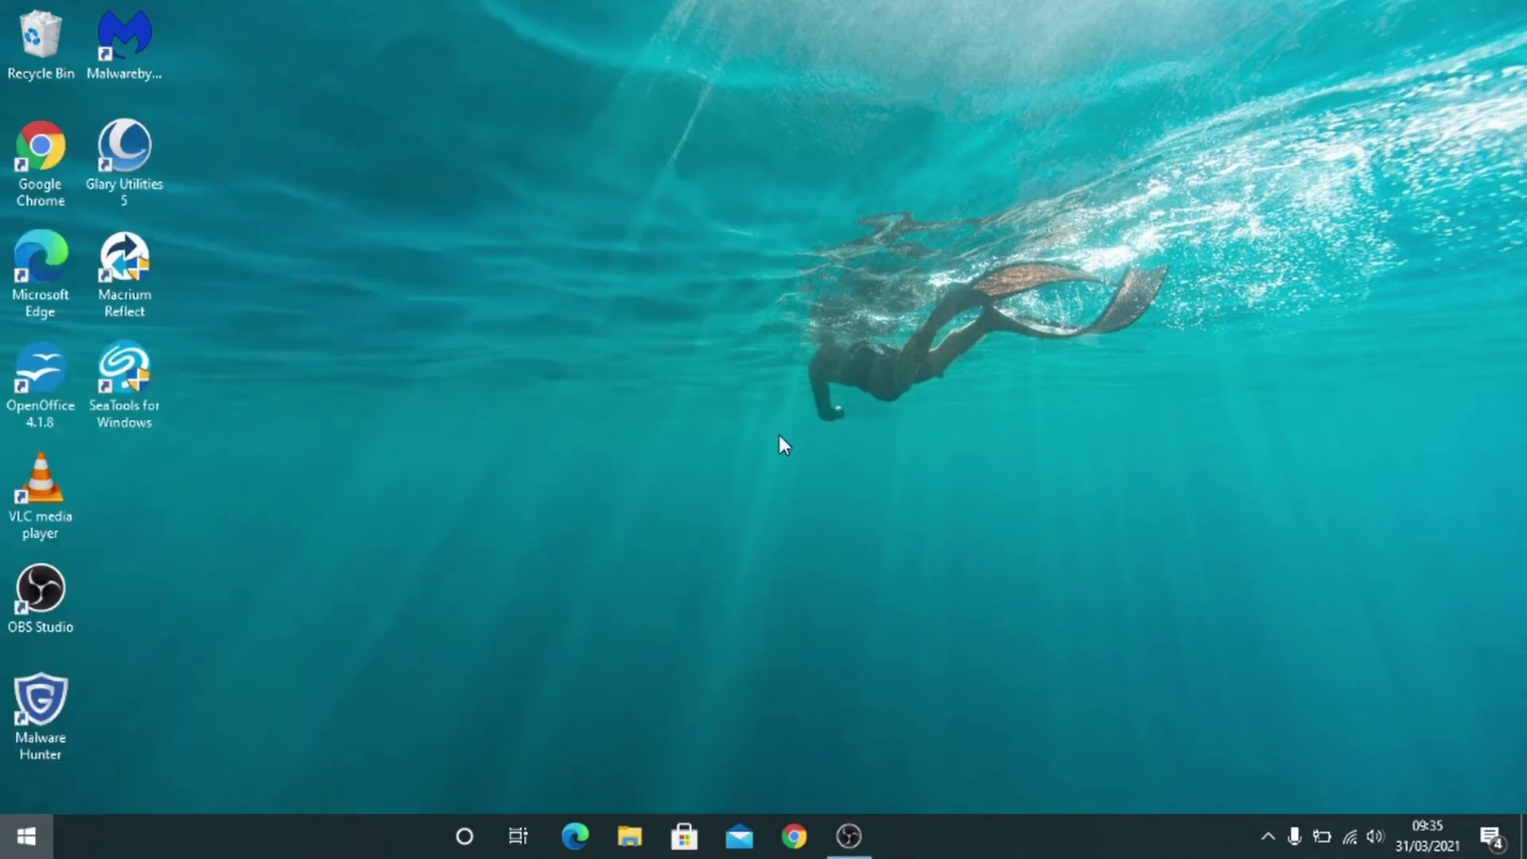
Step: Pin the Malwarebytes desktop shortcut to Start and check for its tile in the Start menu
left_click(130, 45)
right_click(130, 45)
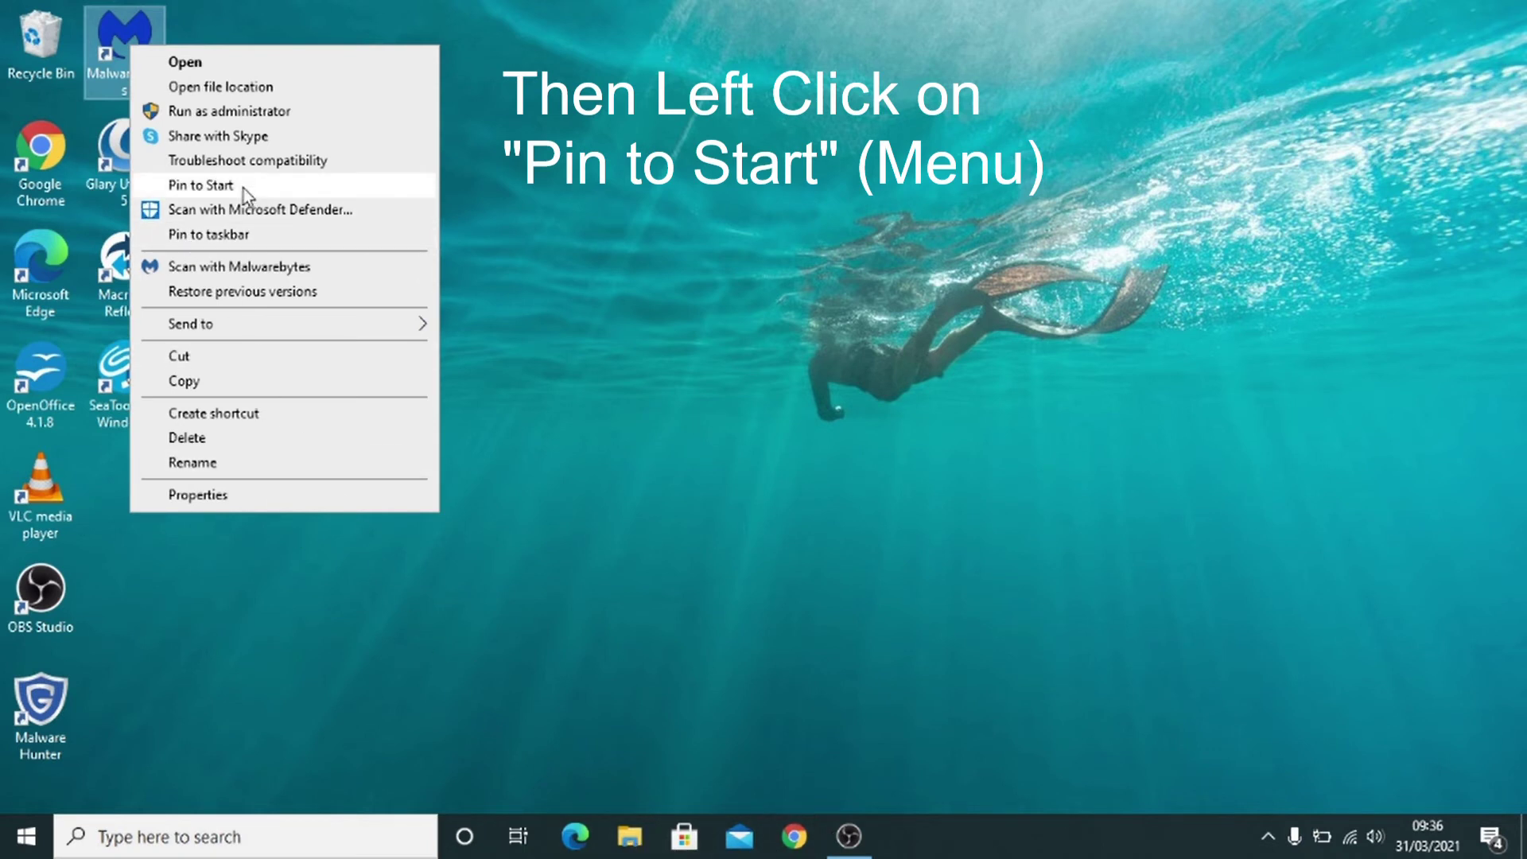
left_click(195, 186)
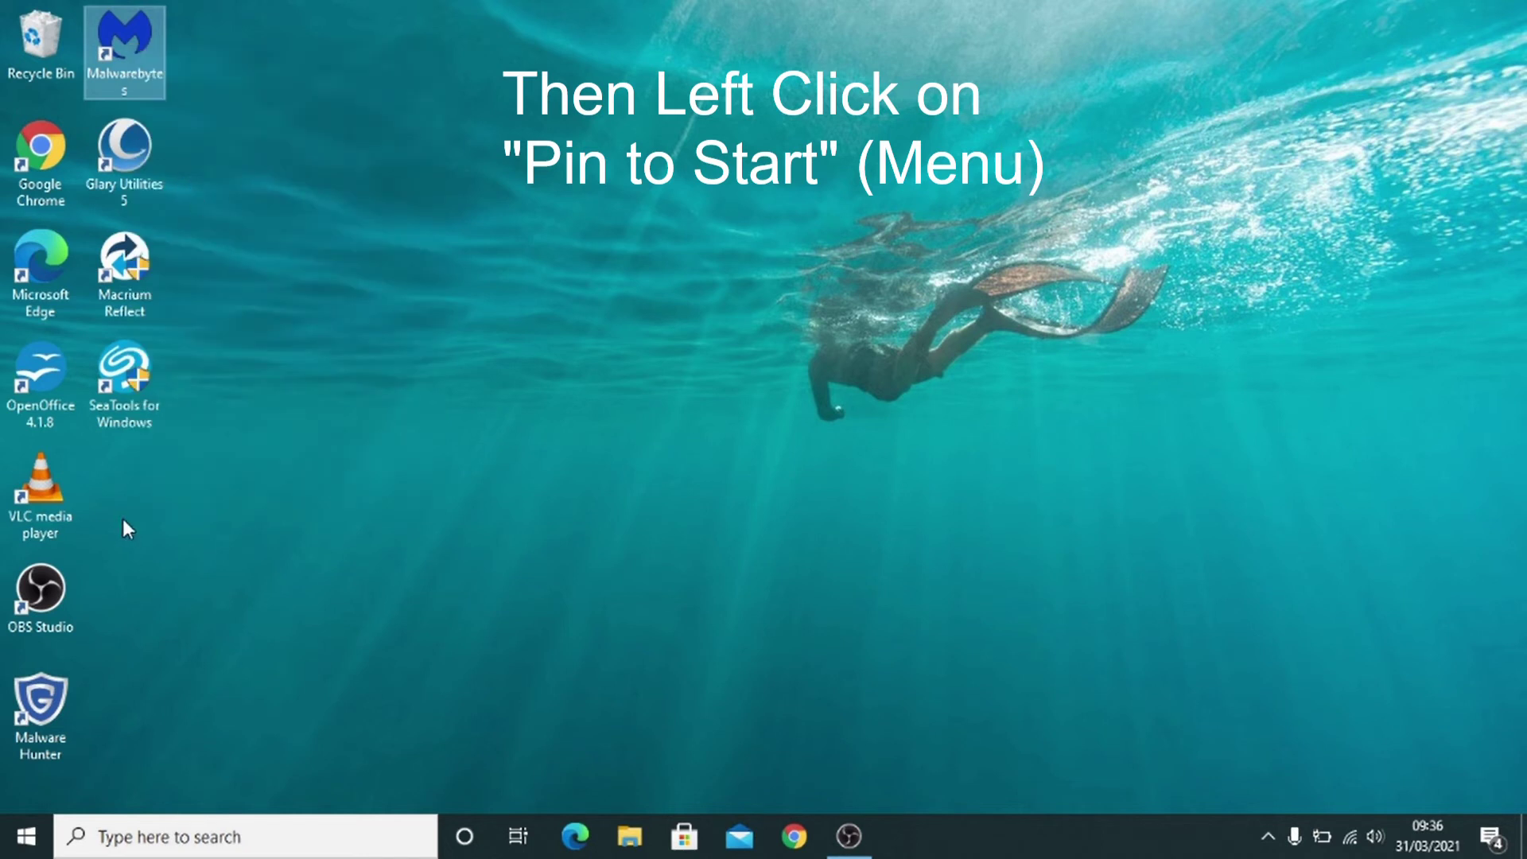
left_click(43, 842)
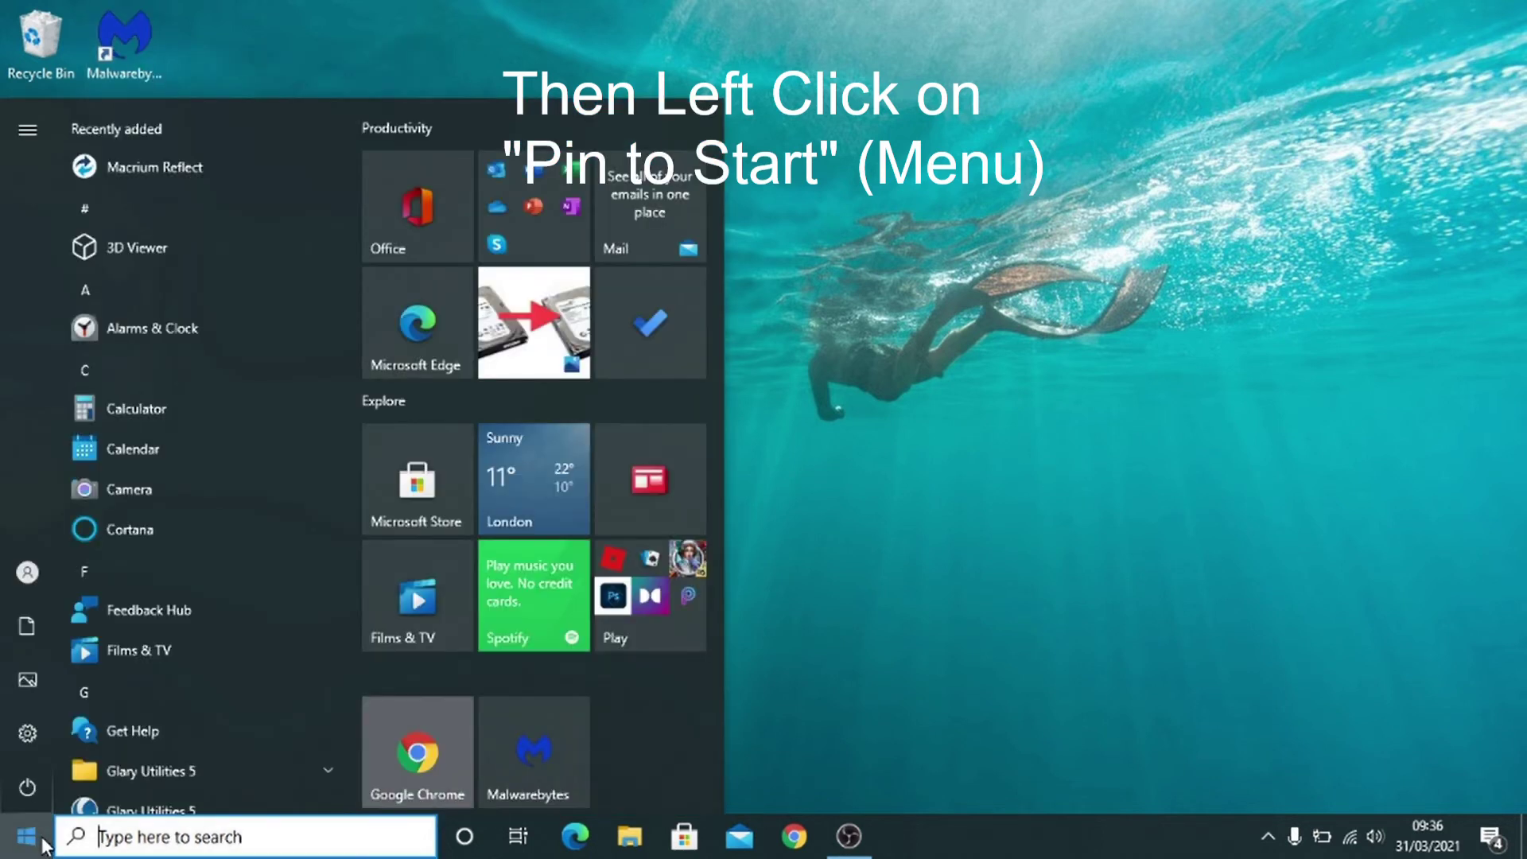
left_click(557, 742)
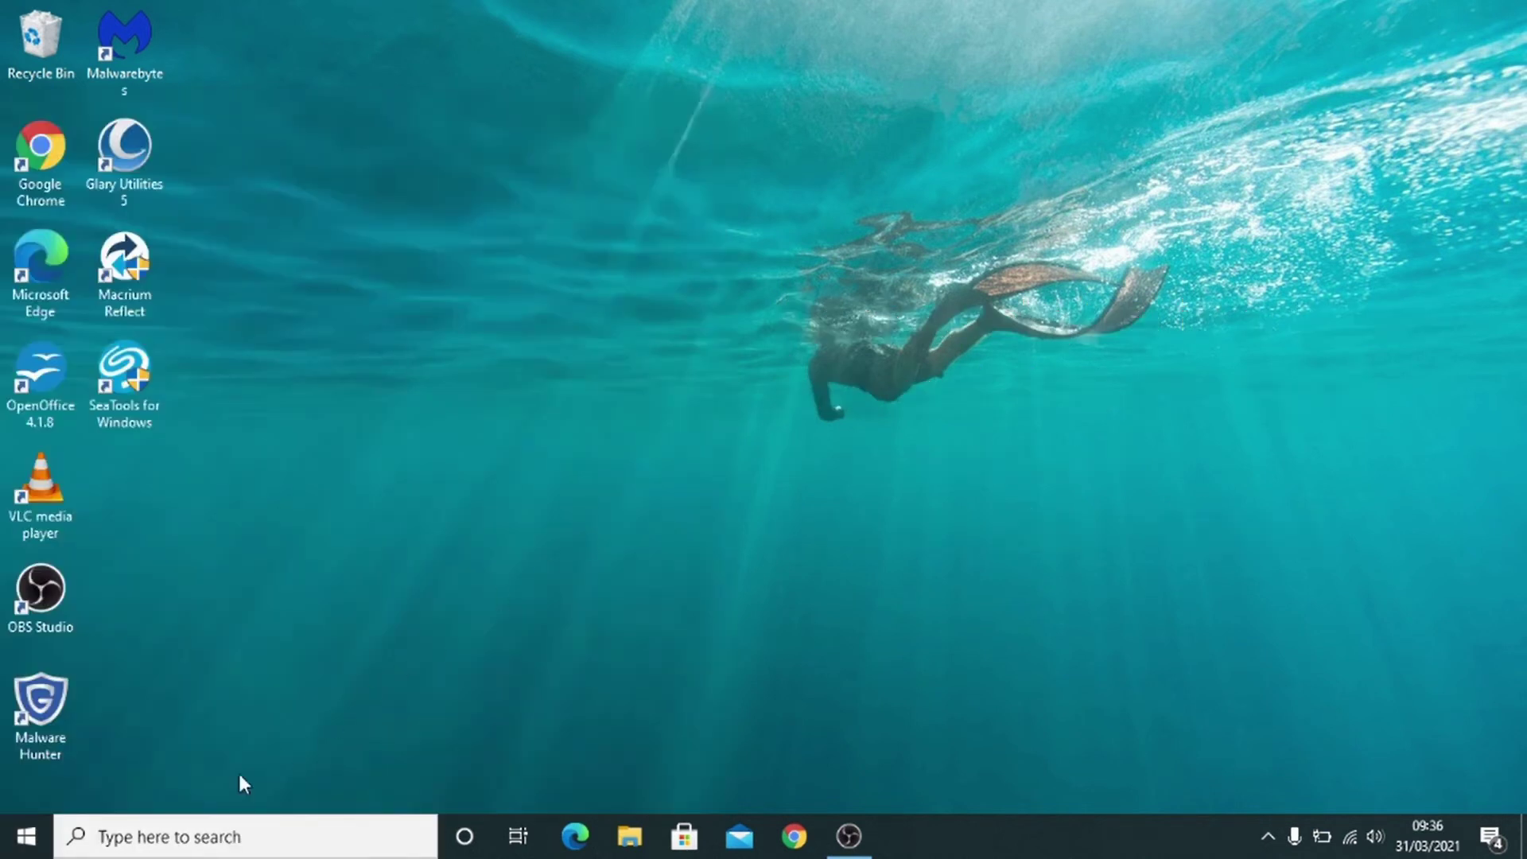
Step: Review the system shortcuts offered by the Start button's context menu and open Windows Search from there
right_click(22, 841)
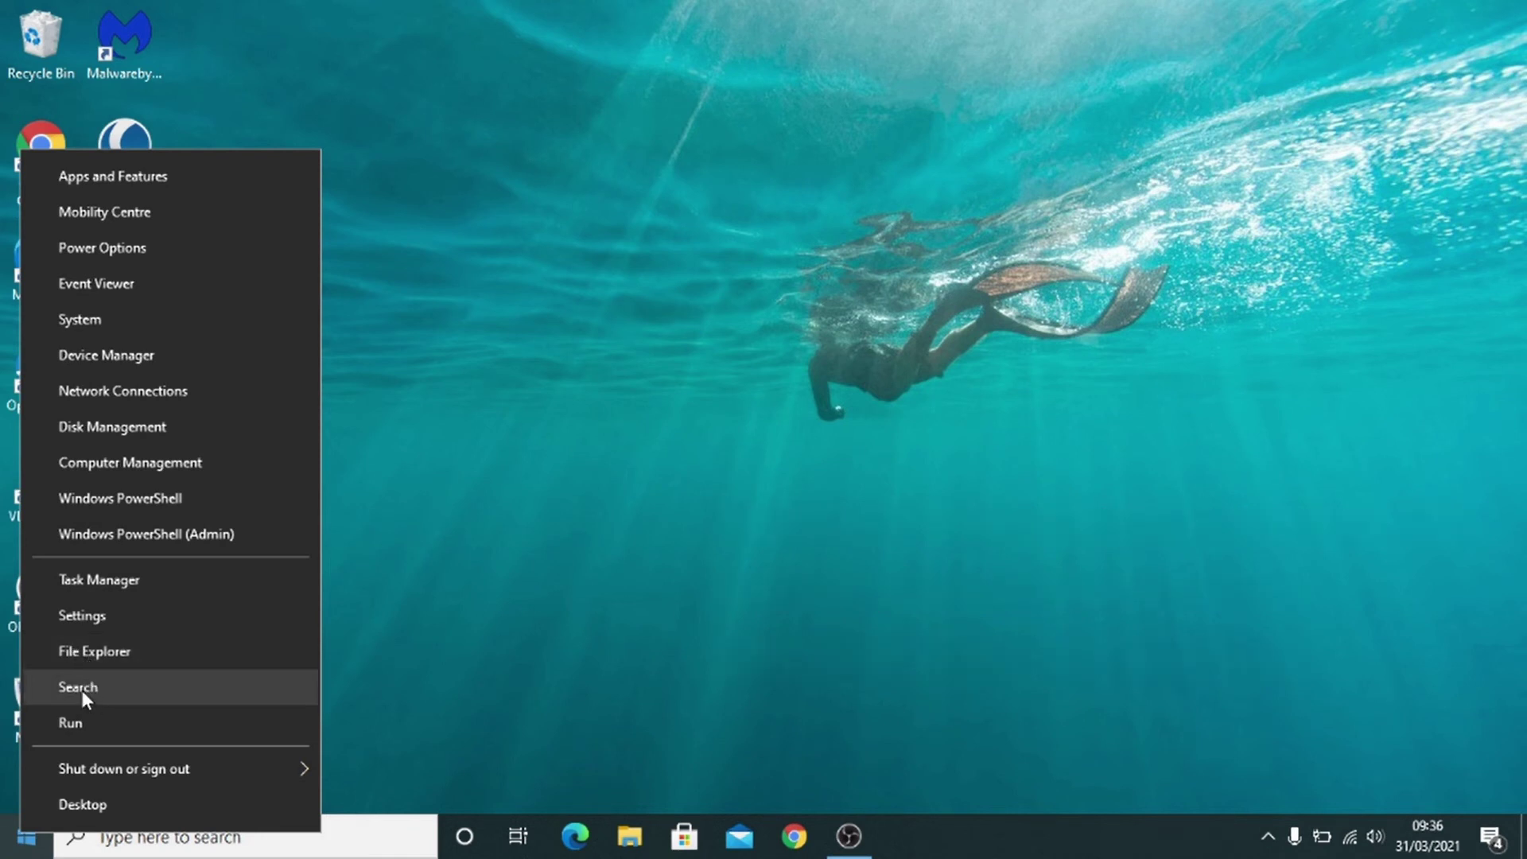
left_click(372, 855)
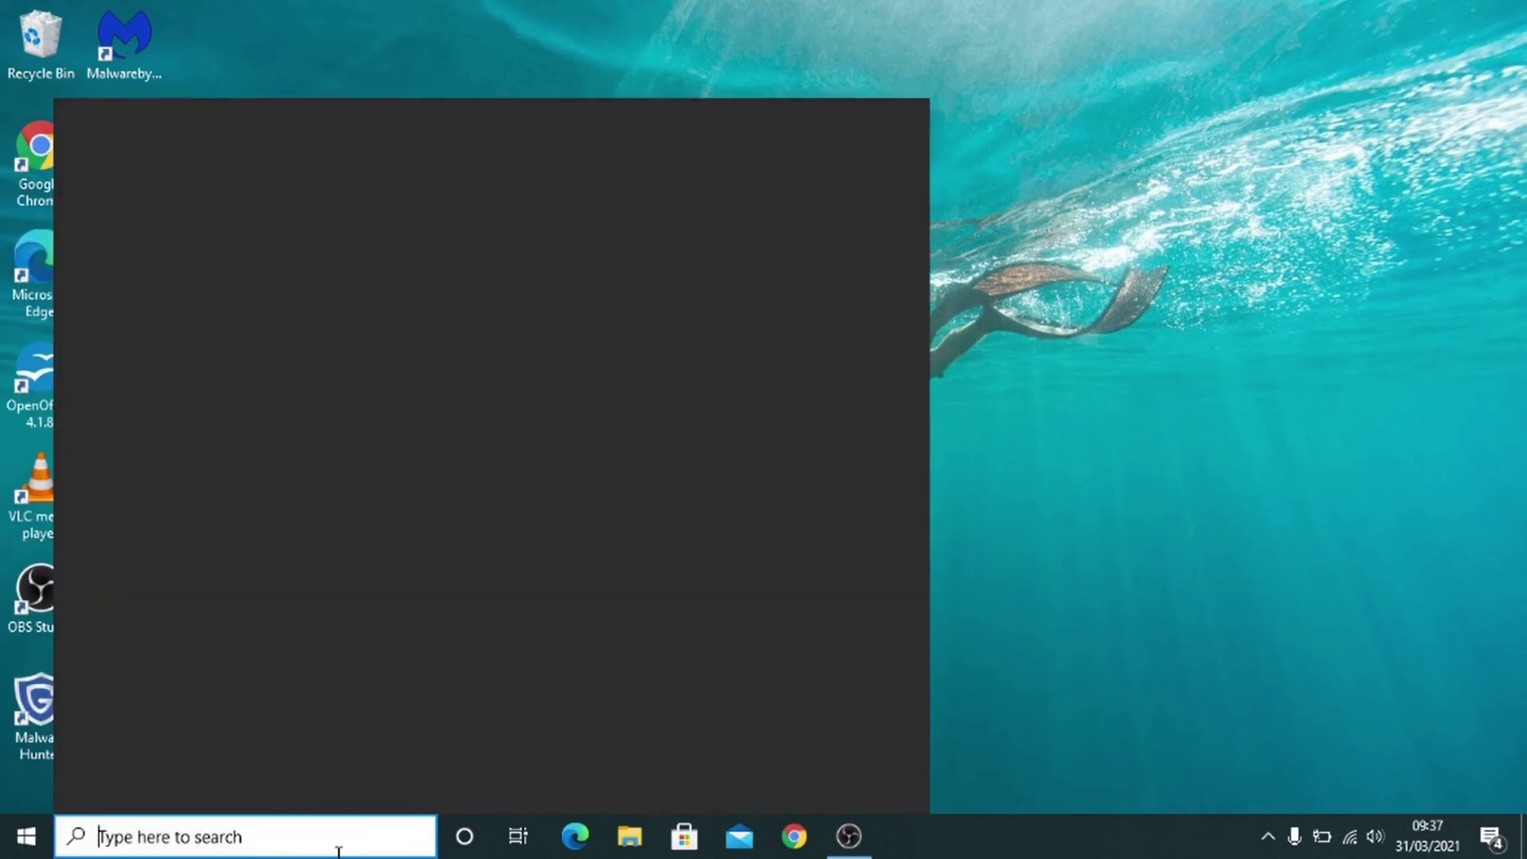
right_click(32, 843)
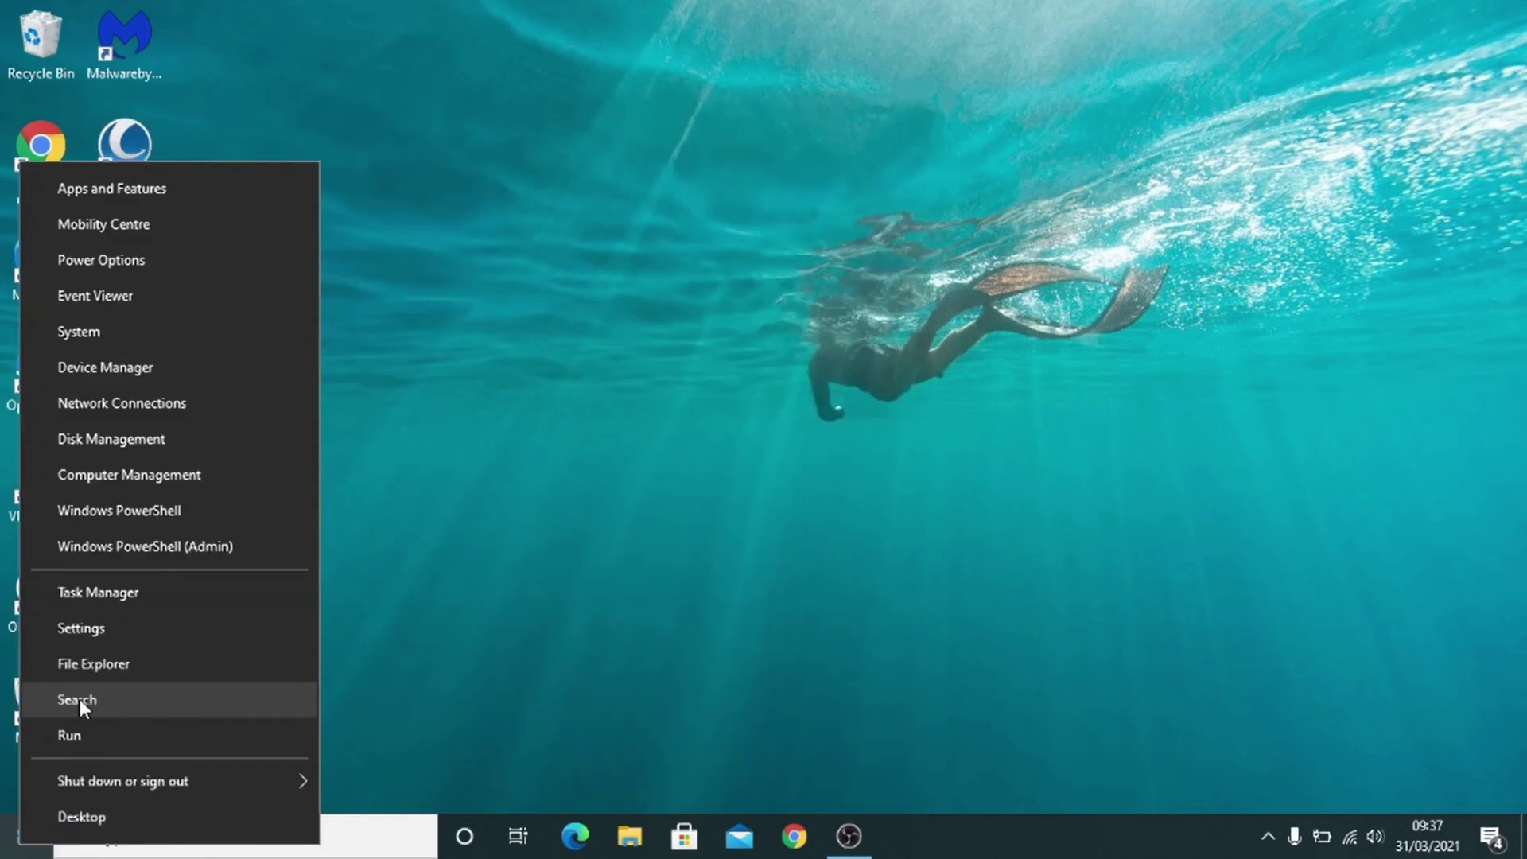
left_click(79, 699)
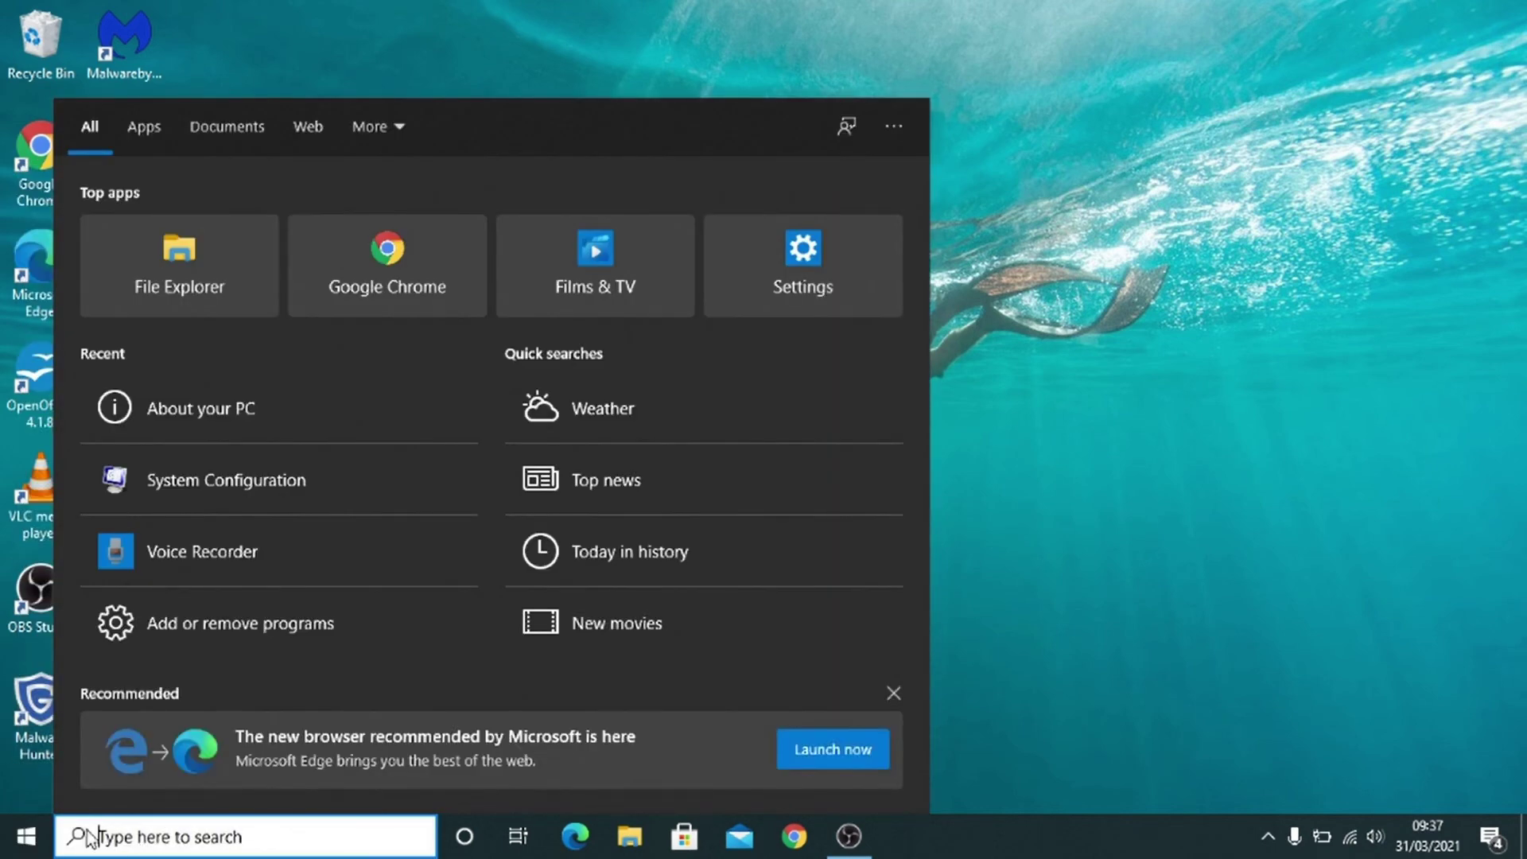
Step: Launch Calculator from the Start menu's alphabetical app list
left_click(25, 848)
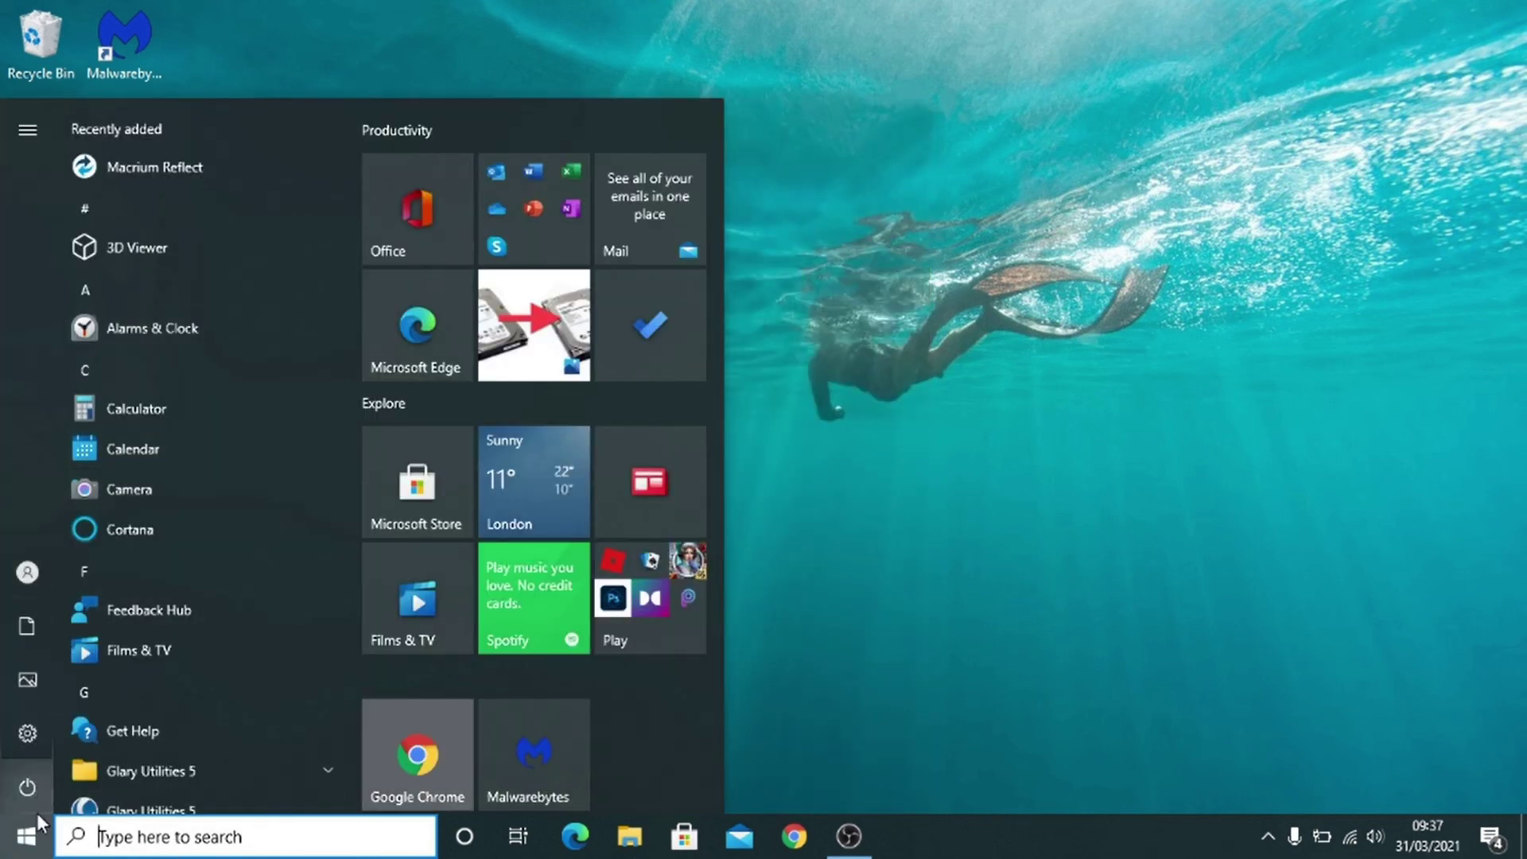
scroll(160, 508, "down", 5)
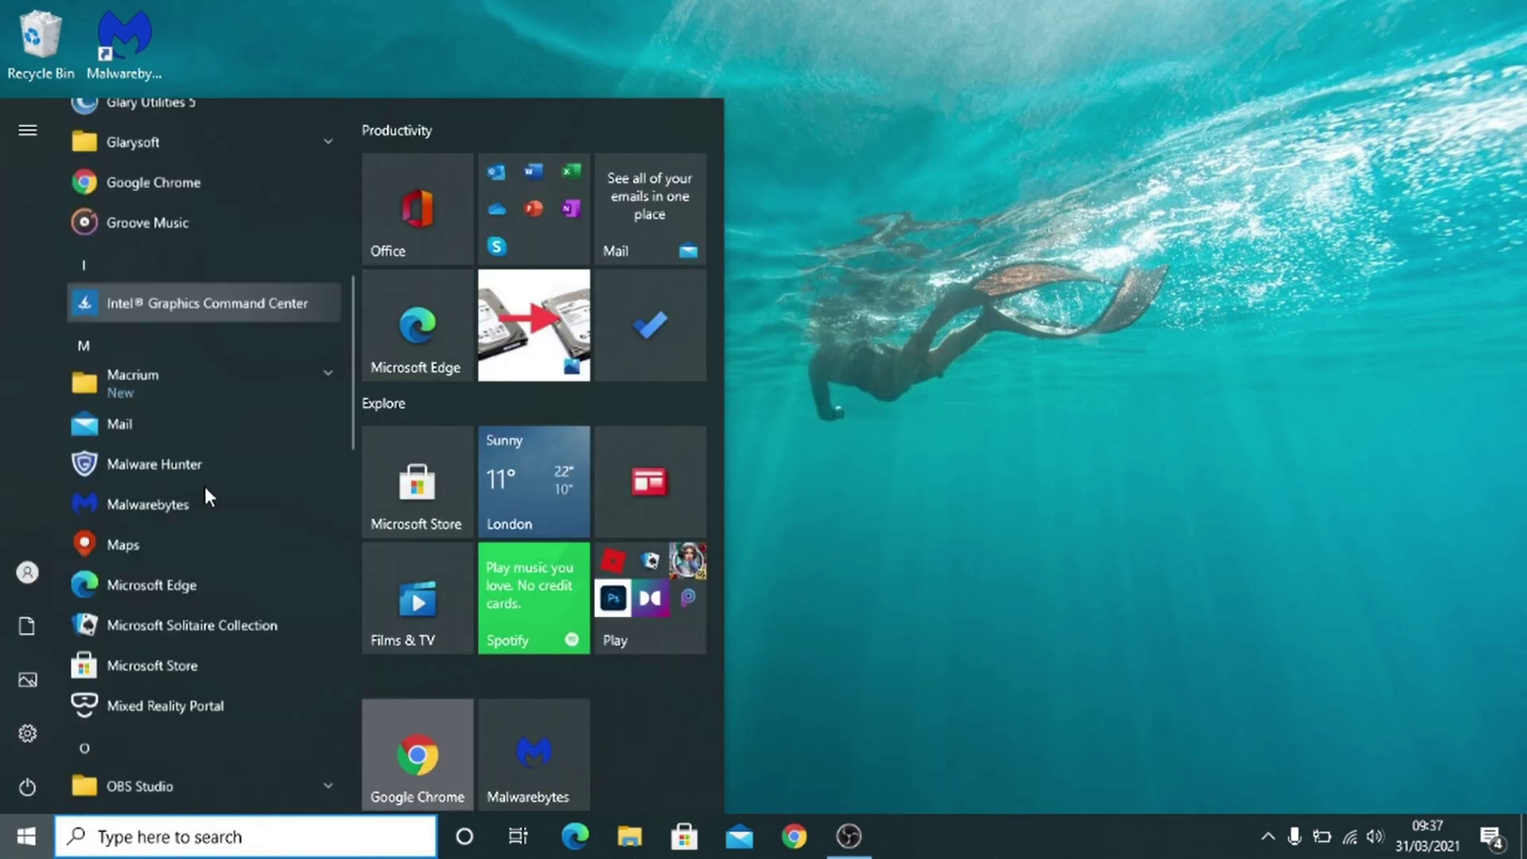
scroll(204, 485, "up", 3)
scroll(193, 475, "up", 3)
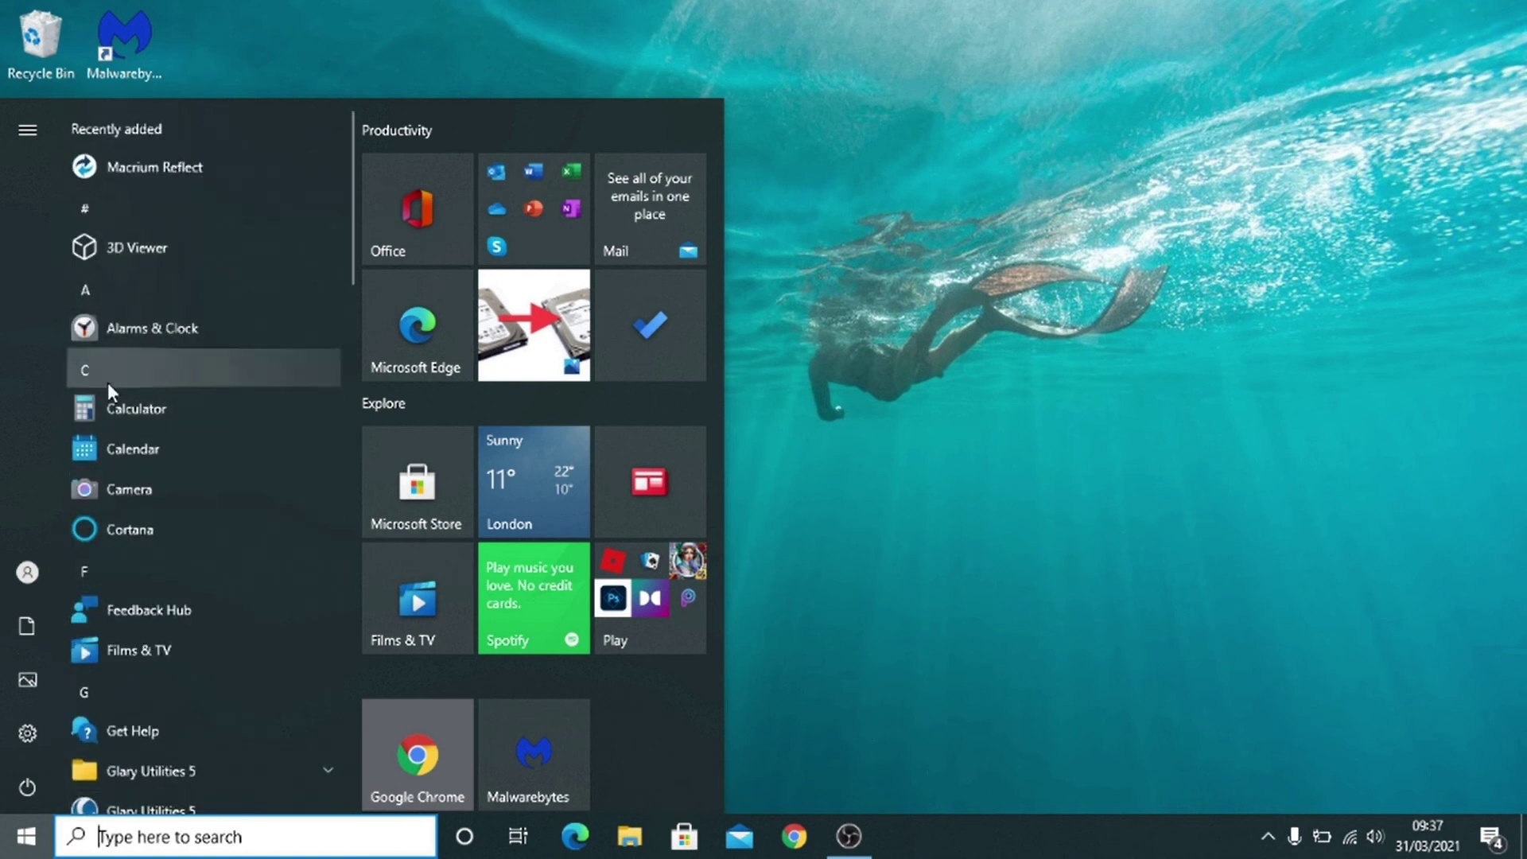
left_click(121, 414)
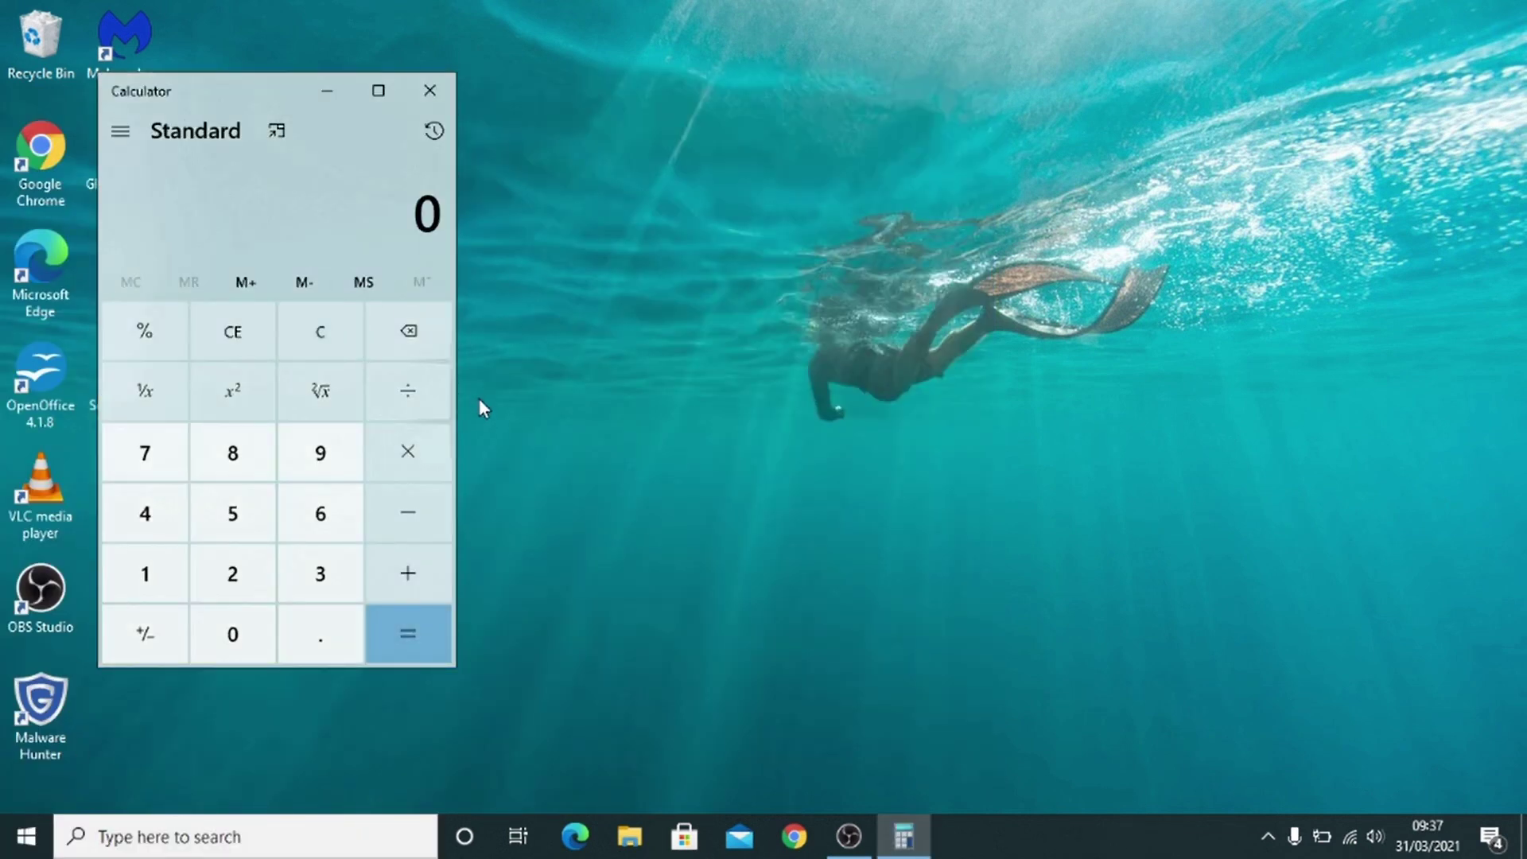
Step: Enter 546565 in the Calculator as a test, clear the entry and close the Calculator window
type("546565")
key("Escape")
left_click(430, 90)
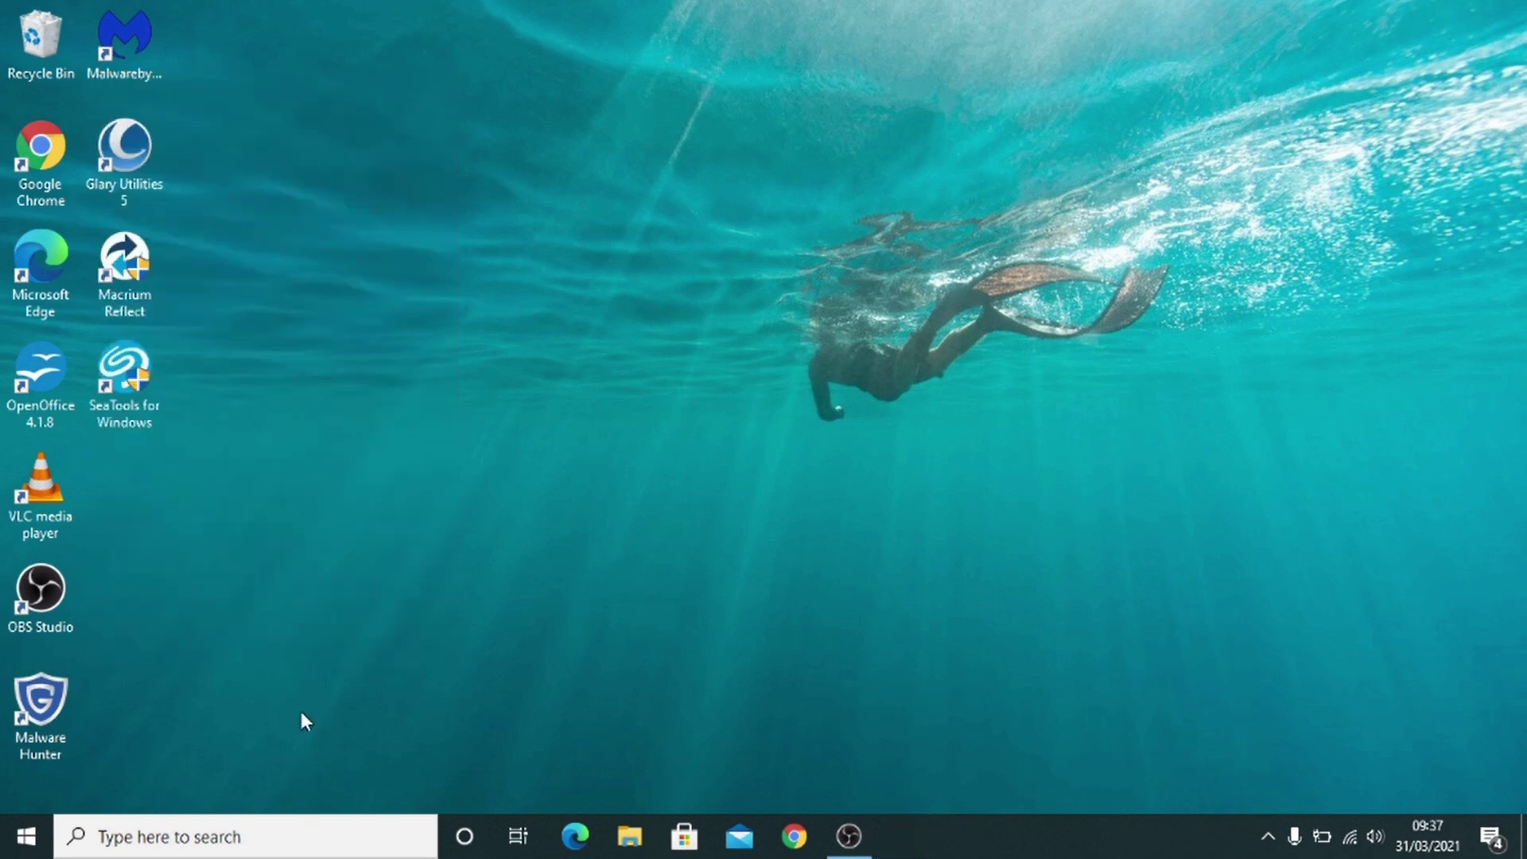
Step: Launch Notepad from the Windows Accessories folder in the Start menu's app list, and close its blank document window
left_click(27, 845)
scroll(223, 482, "down", 15)
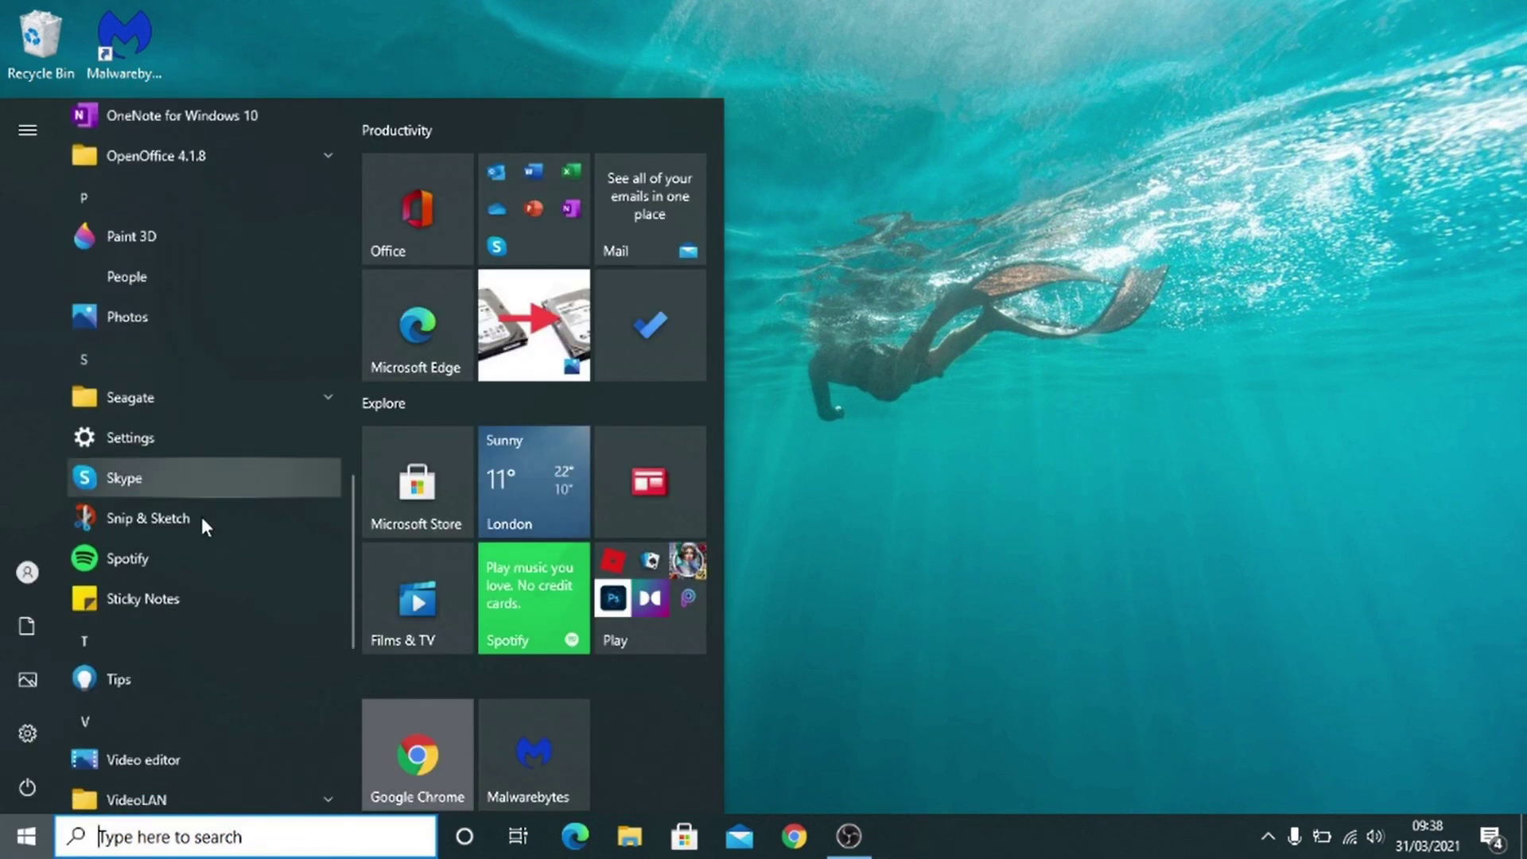
scroll(216, 496, "down", 5)
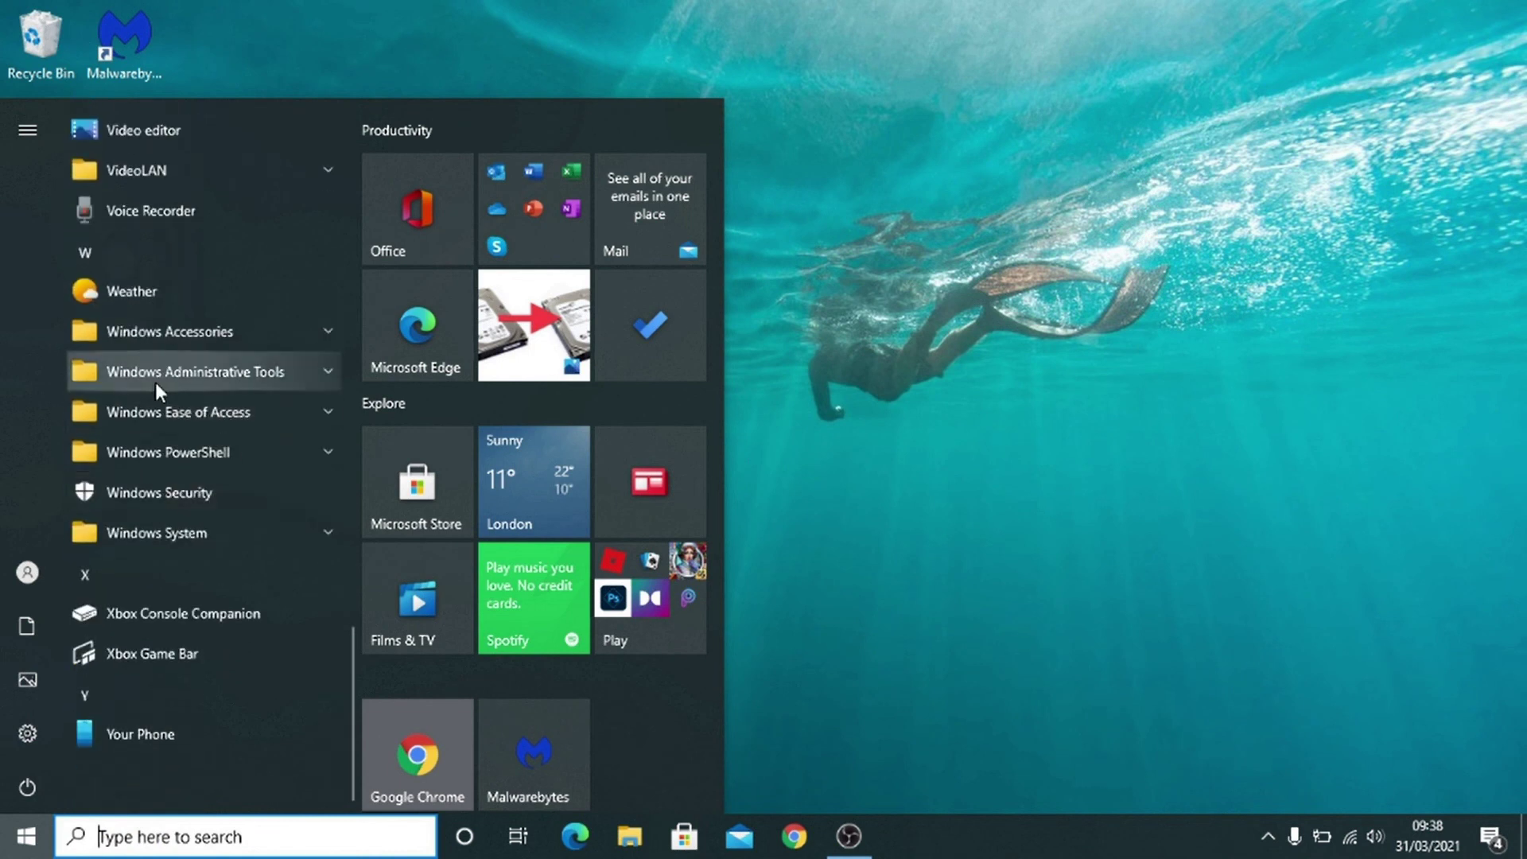
left_click(183, 340)
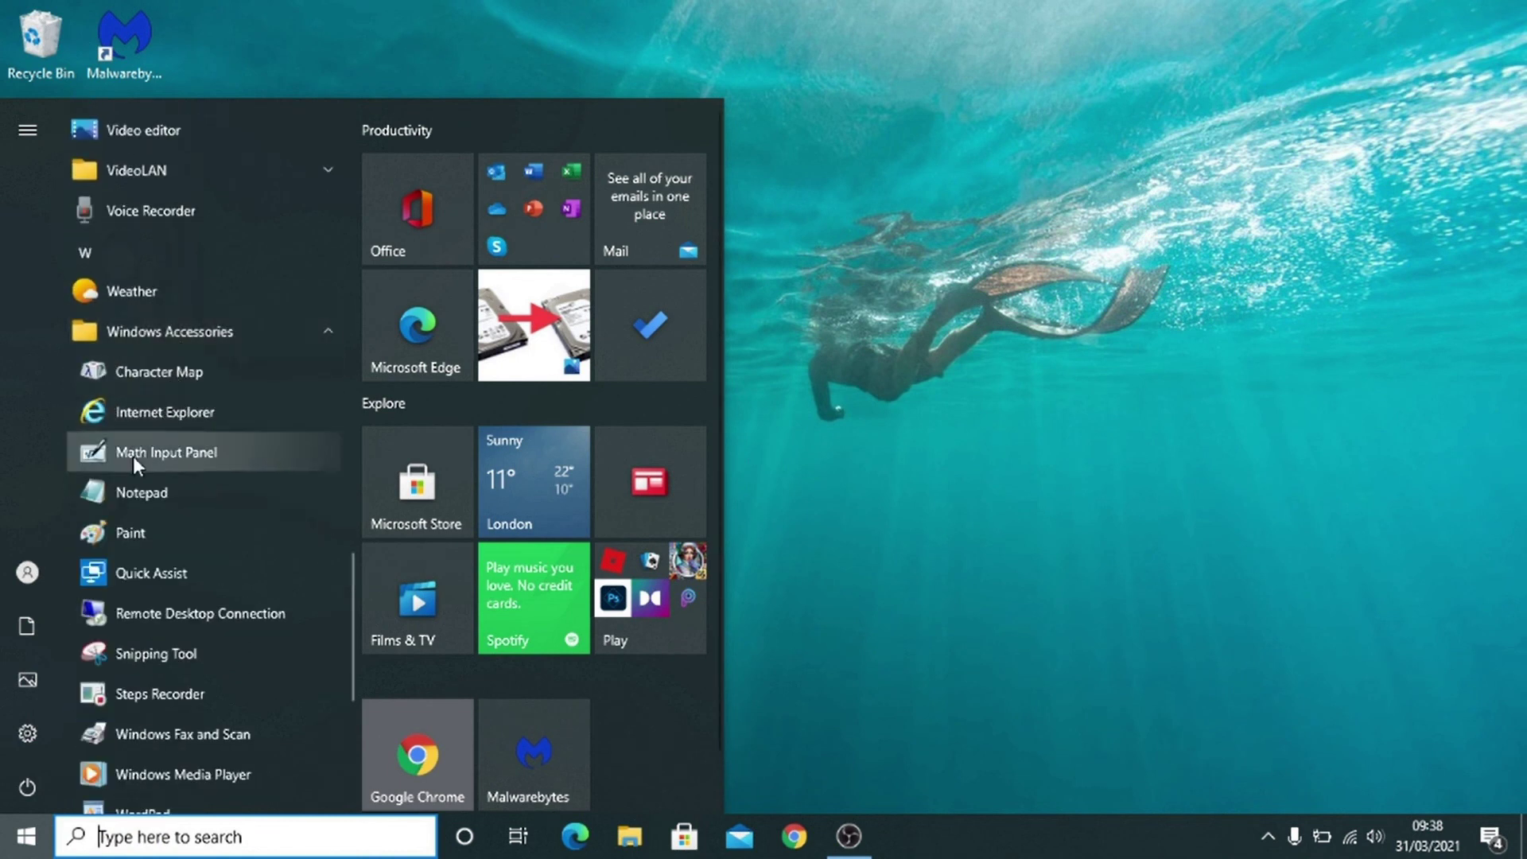
left_click(119, 499)
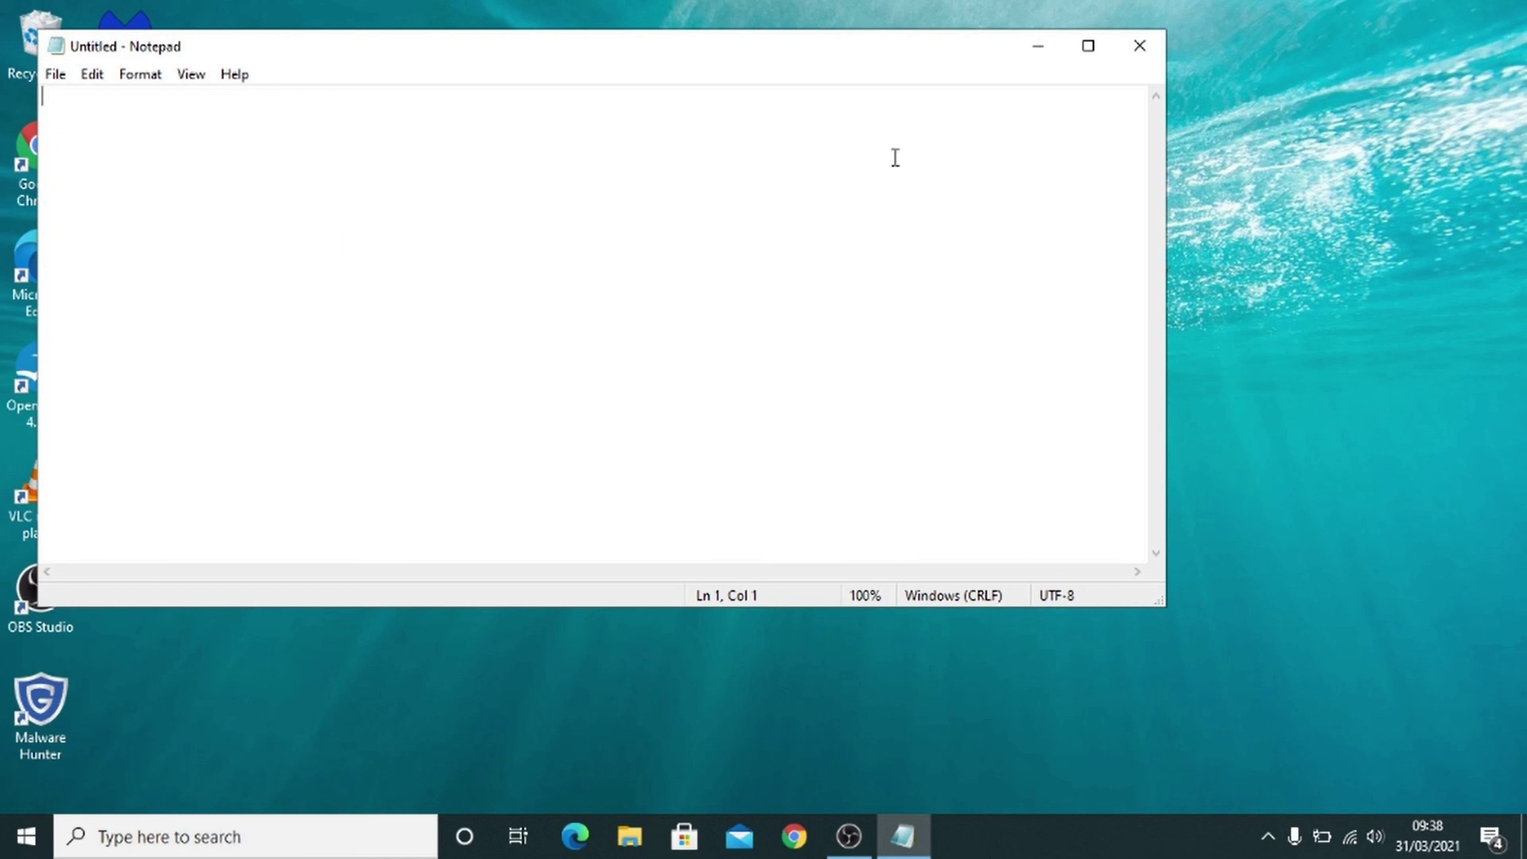
left_click(1131, 55)
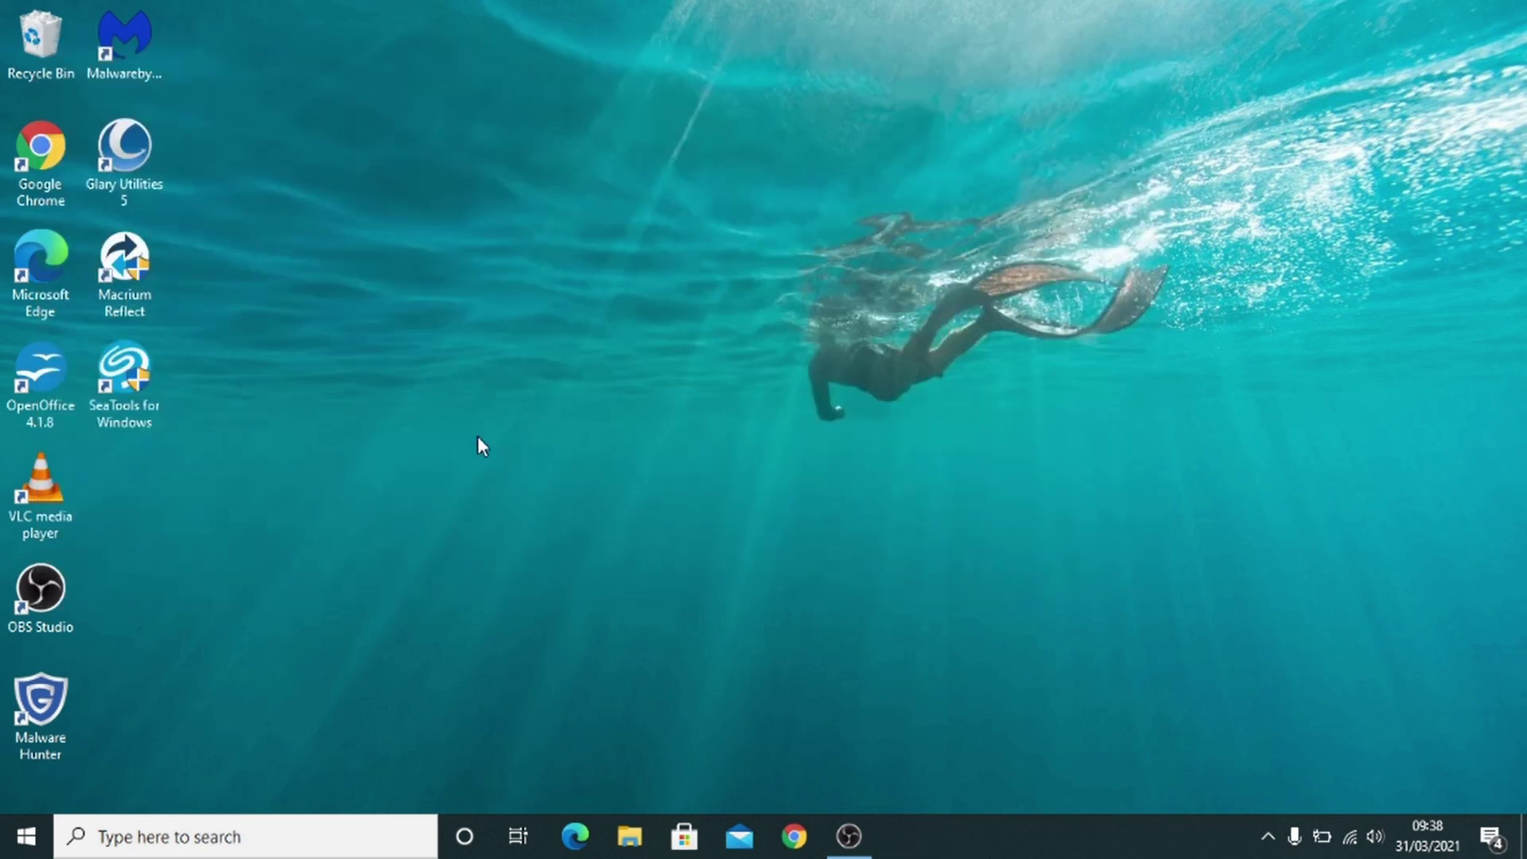